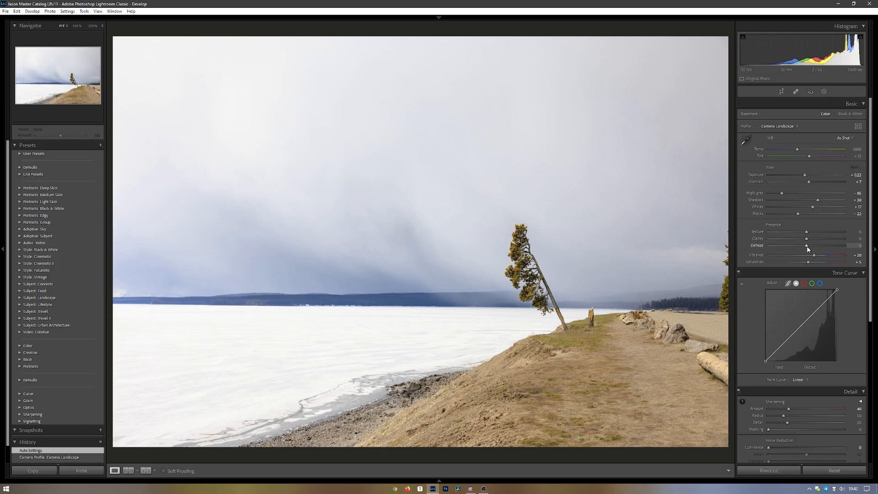
# Step: Set the snowy lake photo's Dehaze to +43 and Vibrance to +7, and keep Clarity at 0
pyautogui.moveTo(807, 246)
pyautogui.mouseDown()
pyautogui.moveTo(827, 246)
pyautogui.moveTo(808, 258)
pyautogui.mouseUp()
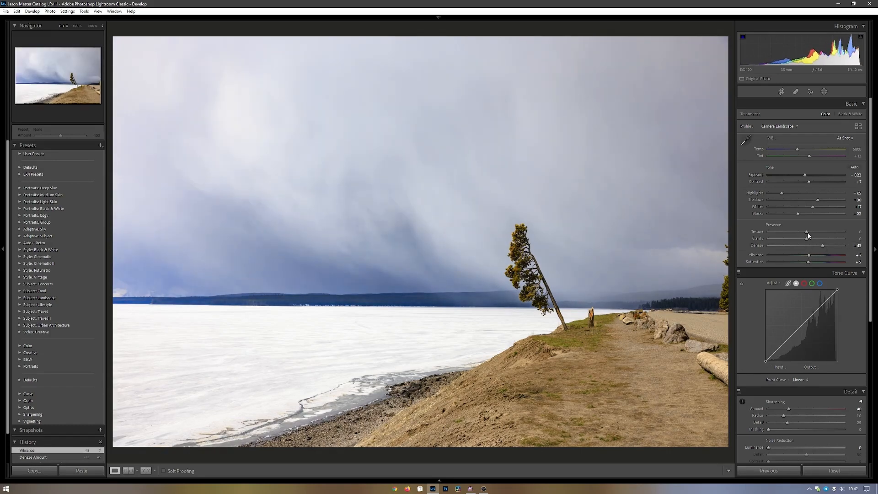
pyautogui.moveTo(813, 238)
pyautogui.mouseDown()
pyautogui.moveTo(833, 238)
pyautogui.moveTo(809, 241)
pyautogui.mouseUp()
pyautogui.doubleClick(808, 240)
# Step: Mask the sky, raise its Clarity to about 68 and its Contrast to 12, and finish masking
pyautogui.click(824, 91)
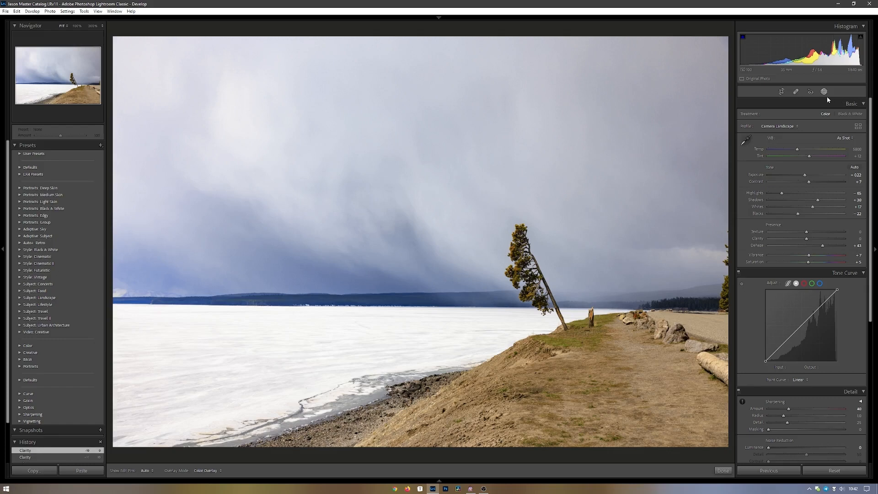
pyautogui.click(759, 122)
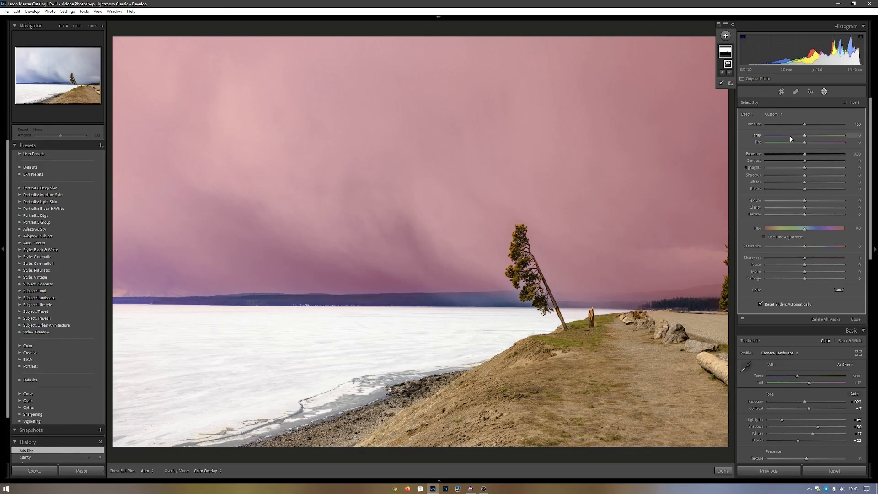
pyautogui.moveTo(805, 208)
pyautogui.mouseDown()
pyautogui.moveTo(839, 207)
pyautogui.moveTo(808, 214)
pyautogui.mouseUp()
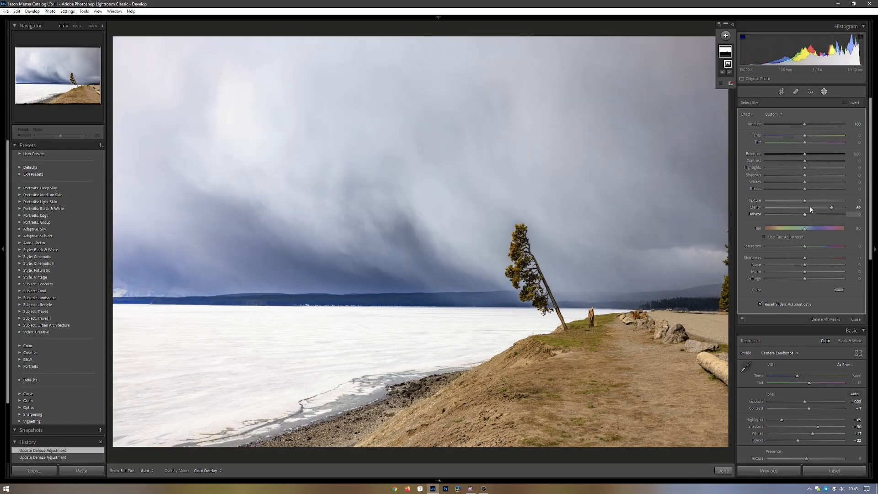
pyautogui.moveTo(806, 160)
pyautogui.mouseDown()
pyautogui.moveTo(821, 164)
pyautogui.moveTo(807, 166)
pyautogui.mouseUp()
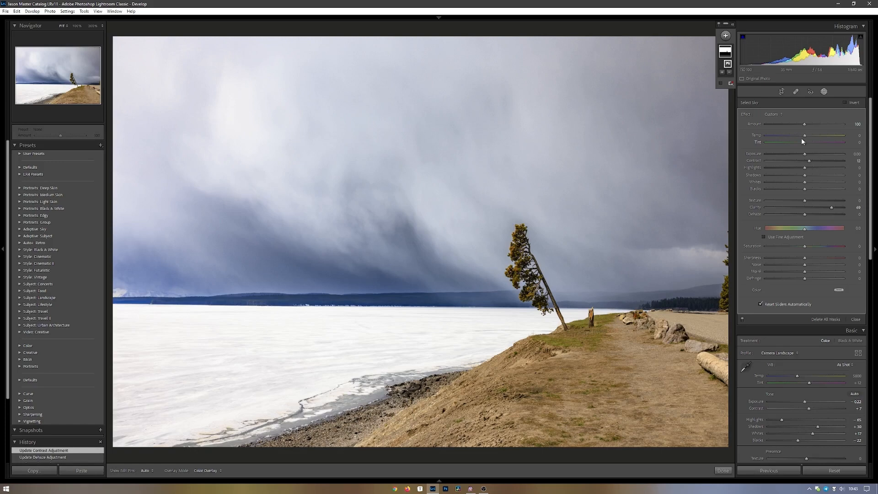
pyautogui.moveTo(723, 54)
pyautogui.click(722, 470)
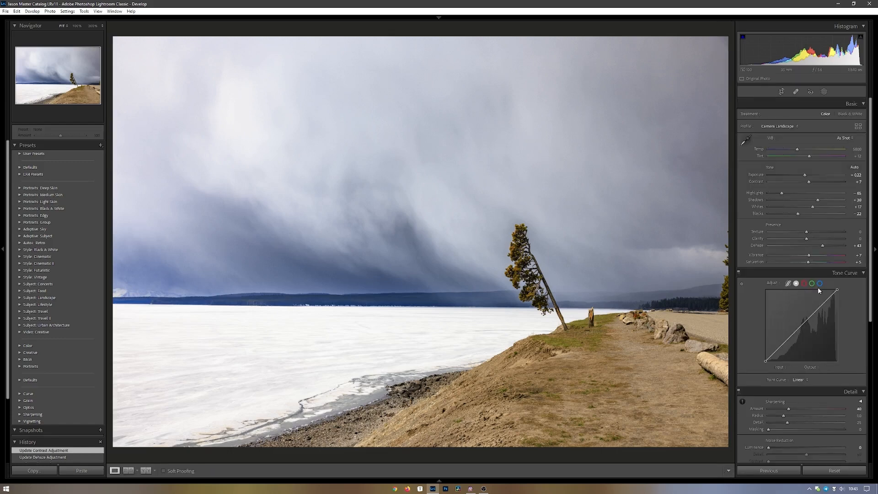
# Step: Set the sharpening Masking to 32 and both the Luminance and Color noise reduction to 10
pyautogui.click(850, 273)
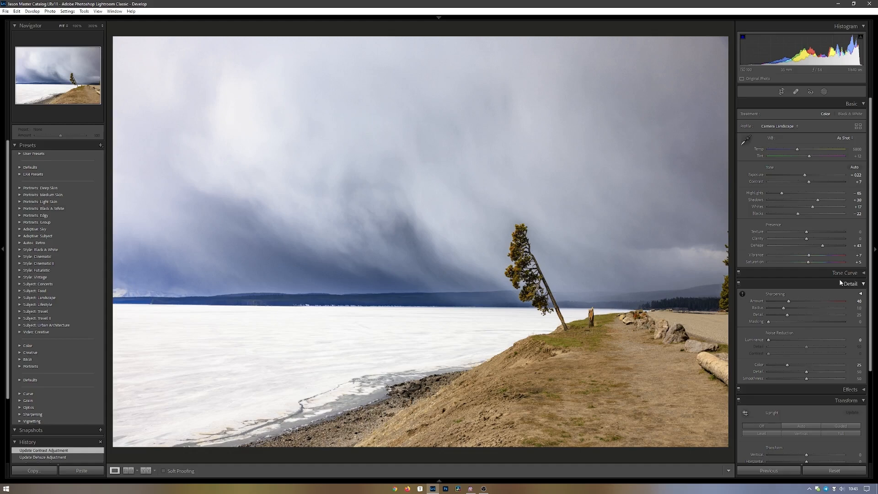
pyautogui.moveTo(768, 322); pyautogui.dragTo(792, 319)
pyautogui.click(478, 216)
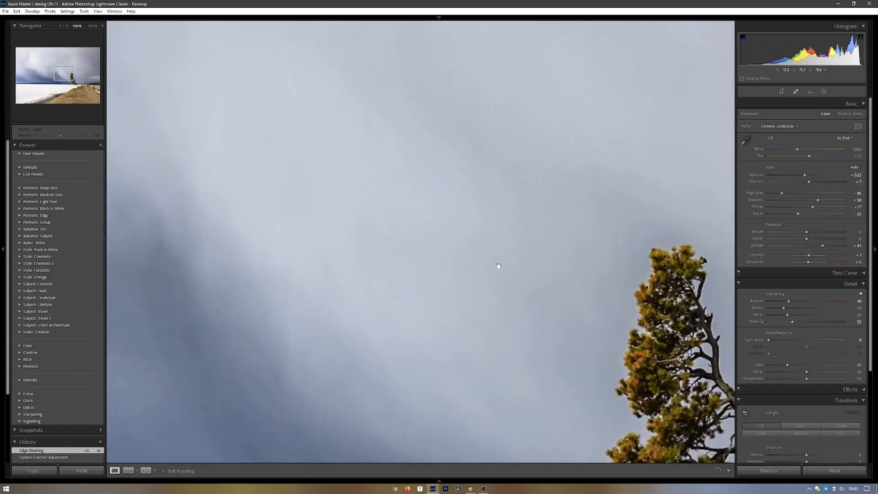
pyautogui.moveTo(603, 163); pyautogui.dragTo(256, 23)
pyautogui.moveTo(557, 151); pyautogui.dragTo(276, 255)
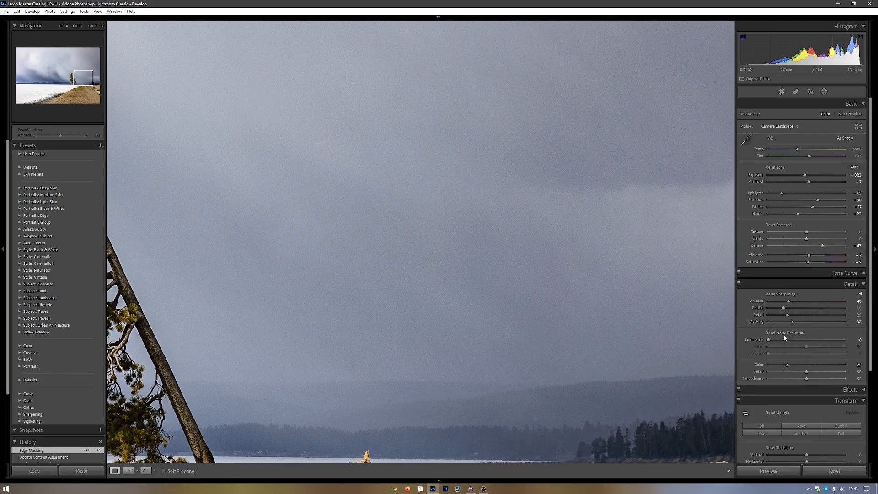
pyautogui.keyDown('alt'); pyautogui.click(770, 333); pyautogui.keyUp('alt')
pyautogui.moveTo(775, 339); pyautogui.dragTo(779, 339)
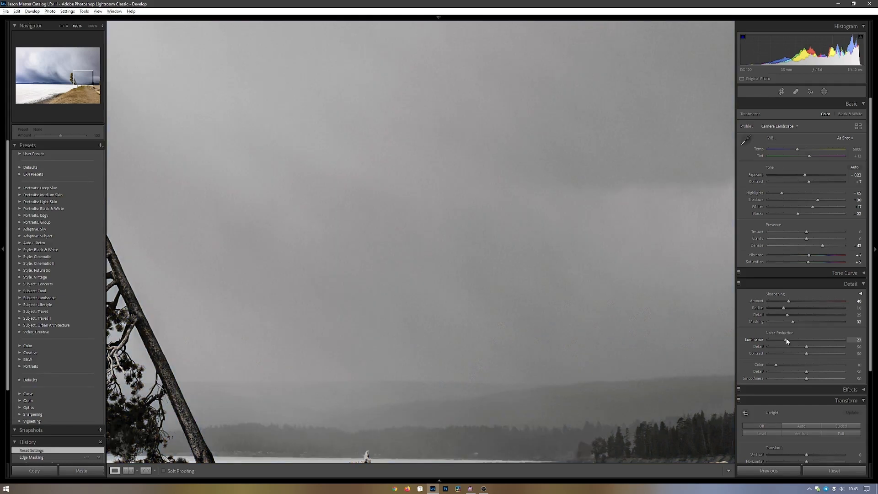
pyautogui.moveTo(783, 340); pyautogui.dragTo(783, 339)
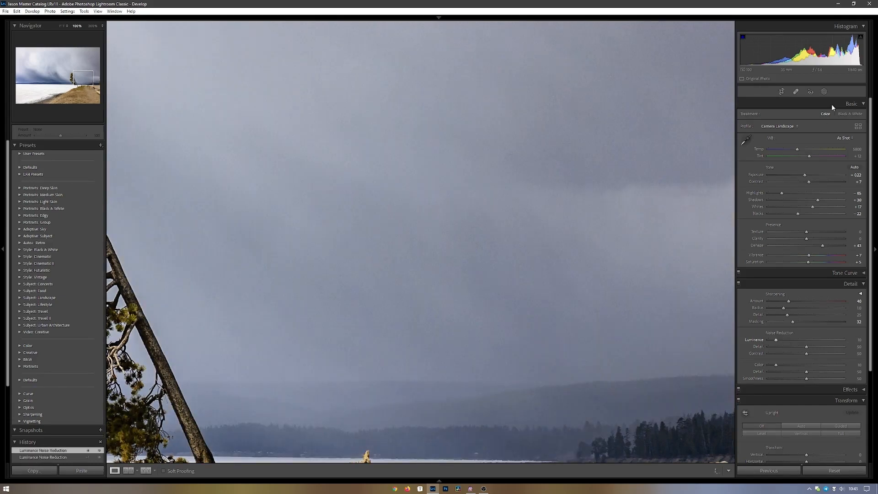
# Step: Add a moderate positive Noise adjustment to the existing sky mask, close masking and return to the full image
pyautogui.click(824, 91)
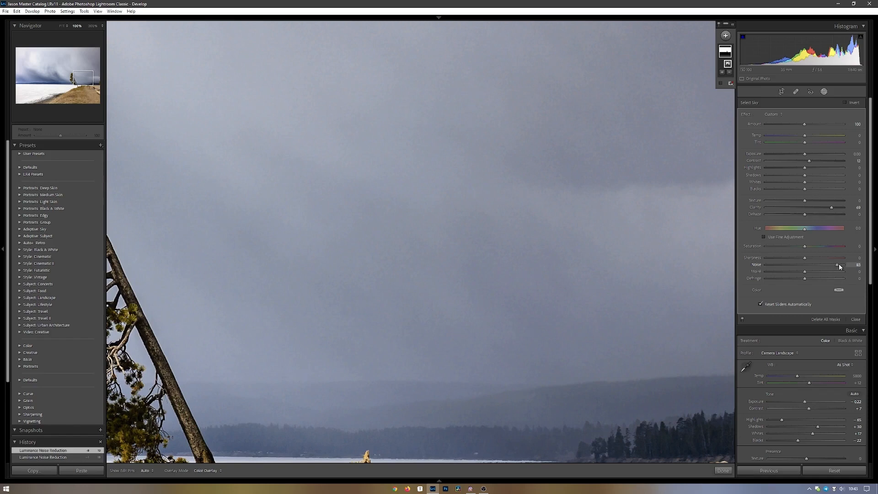
pyautogui.moveTo(839, 265)
pyautogui.mouseDown()
pyautogui.moveTo(762, 268)
pyautogui.moveTo(824, 266)
pyautogui.mouseUp()
pyautogui.click(825, 92)
pyautogui.moveTo(473, 222); pyautogui.dragTo(681, 209)
pyautogui.click(486, 204)
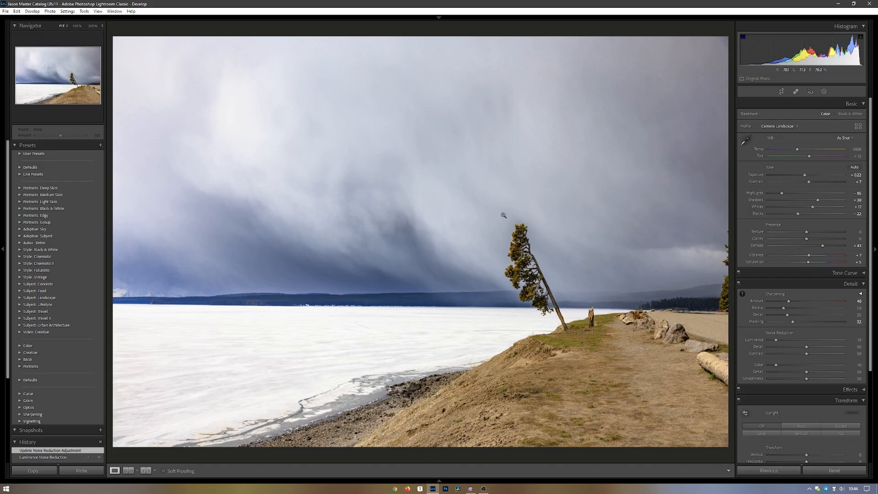
# Step: Try a -13 post-crop vignette with the Paint Overlay, Color Priority and Highlight Priority styles, and reset its amount to 0
pyautogui.click(845, 284)
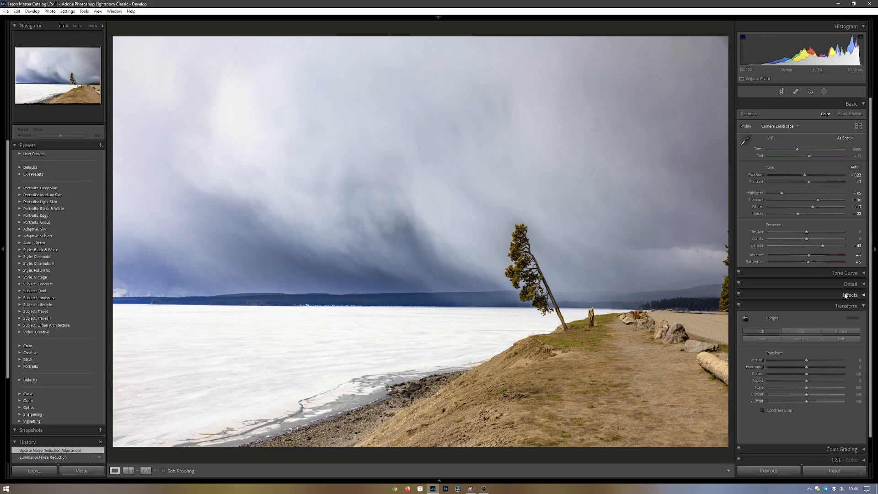
pyautogui.click(846, 295)
pyautogui.click(847, 296)
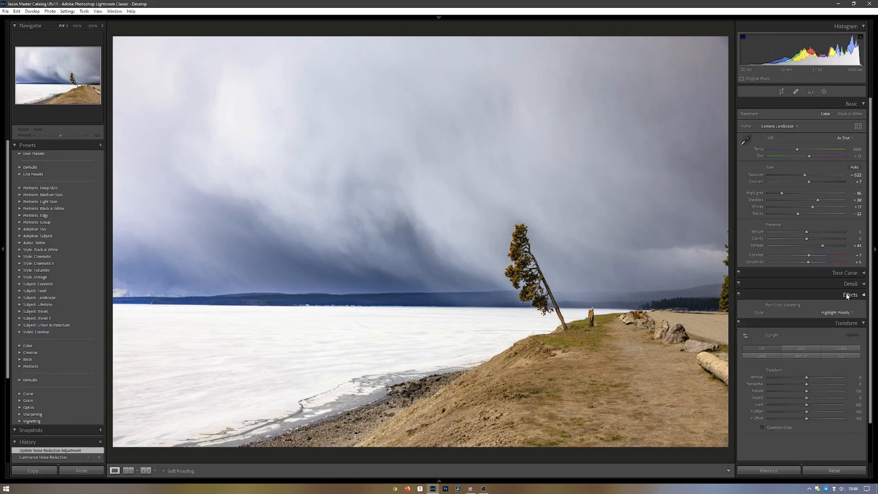
pyautogui.click(848, 295)
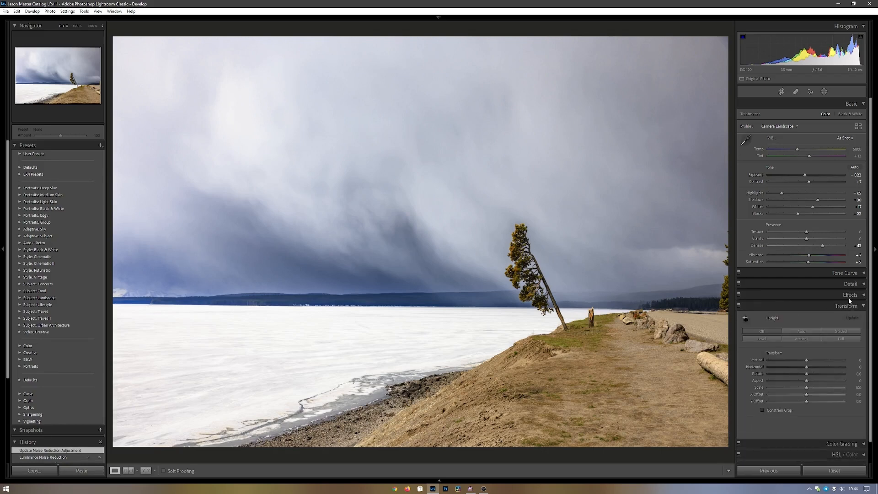
pyautogui.moveTo(806, 320); pyautogui.dragTo(802, 322)
pyautogui.click(834, 312)
pyautogui.click(825, 335)
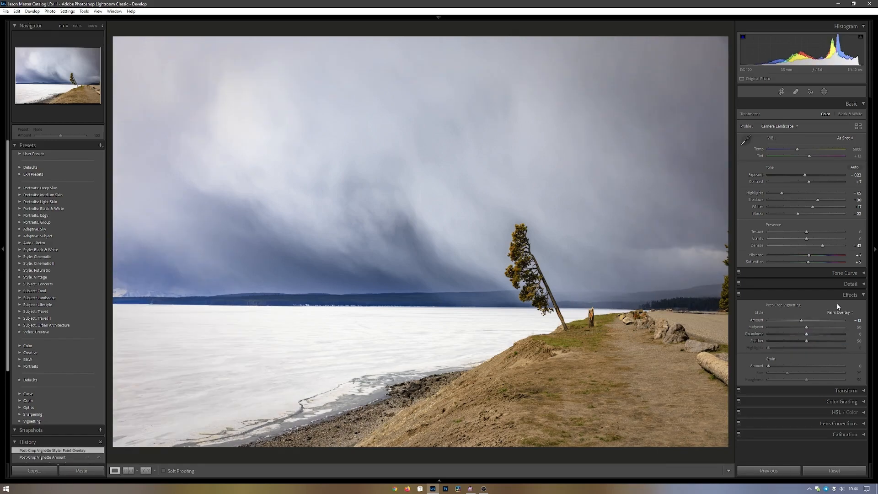
pyautogui.click(840, 313)
pyautogui.click(818, 329)
pyautogui.click(839, 312)
pyautogui.click(835, 321)
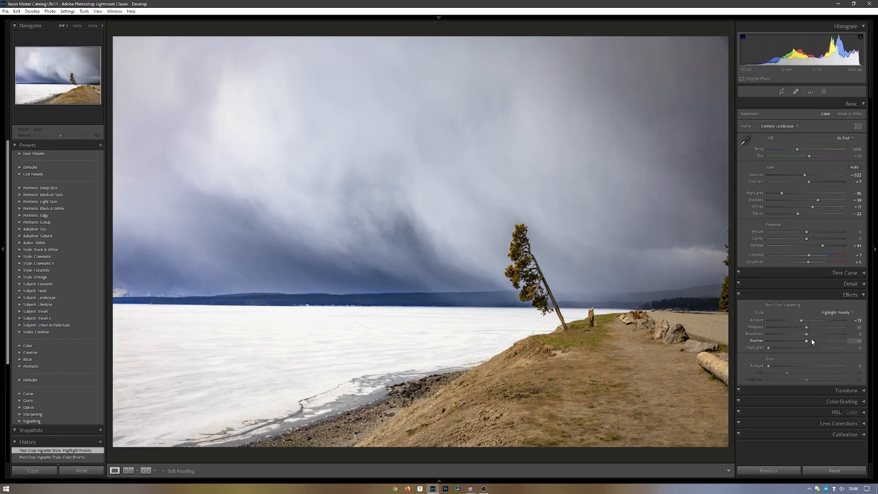
pyautogui.doubleClick(754, 322)
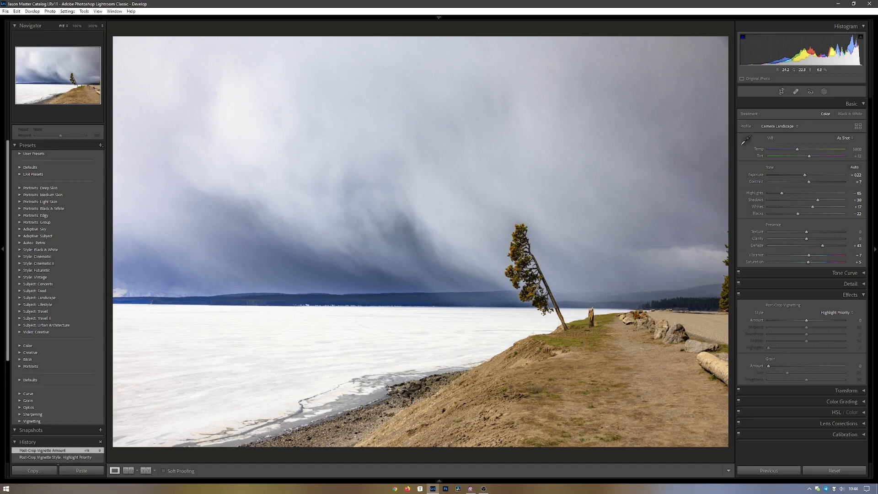
# Step: Open the pale cracked-ground photo from the library for developing and apply the Camera Landscape profile
pyautogui.press('e')
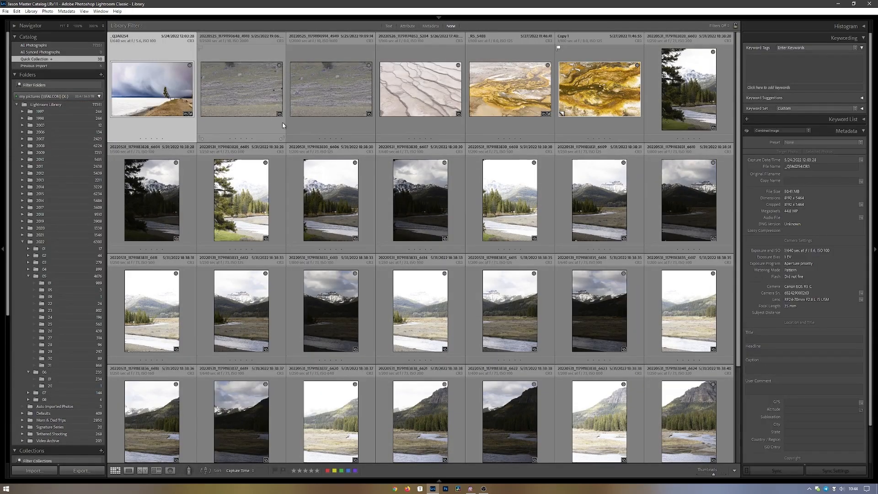
pyautogui.click(450, 106)
pyautogui.press('d')
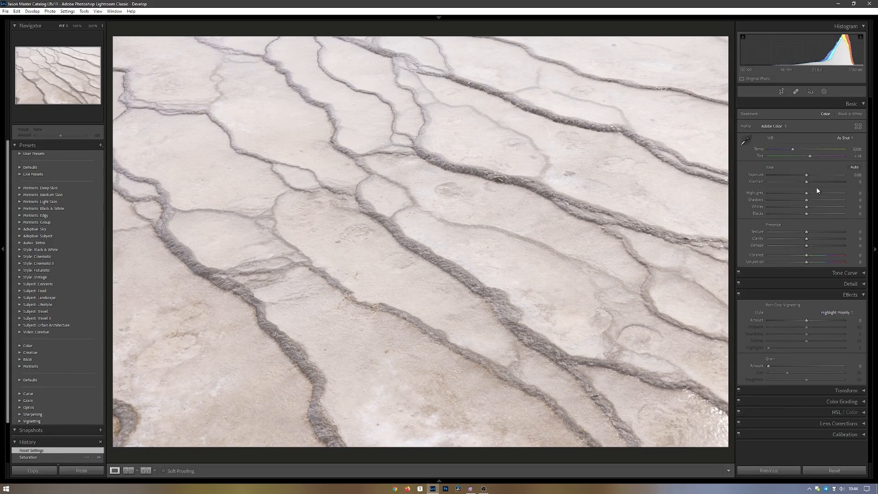
pyautogui.click(857, 126)
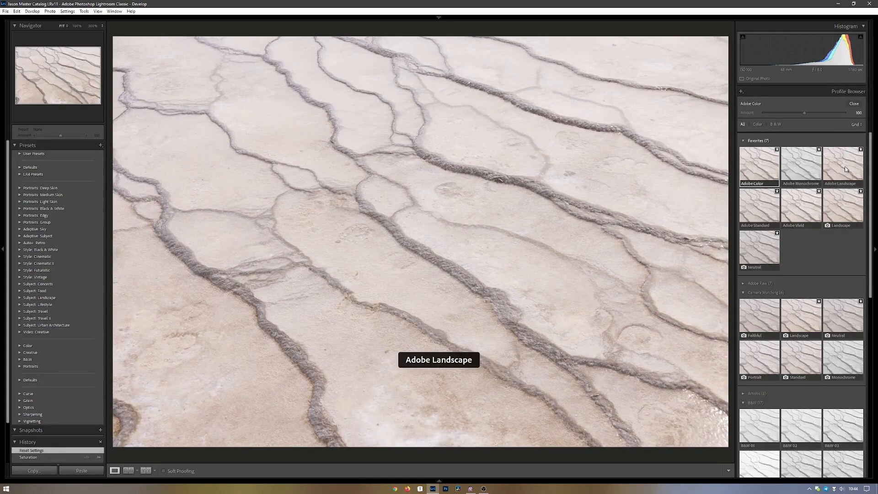
pyautogui.click(843, 203)
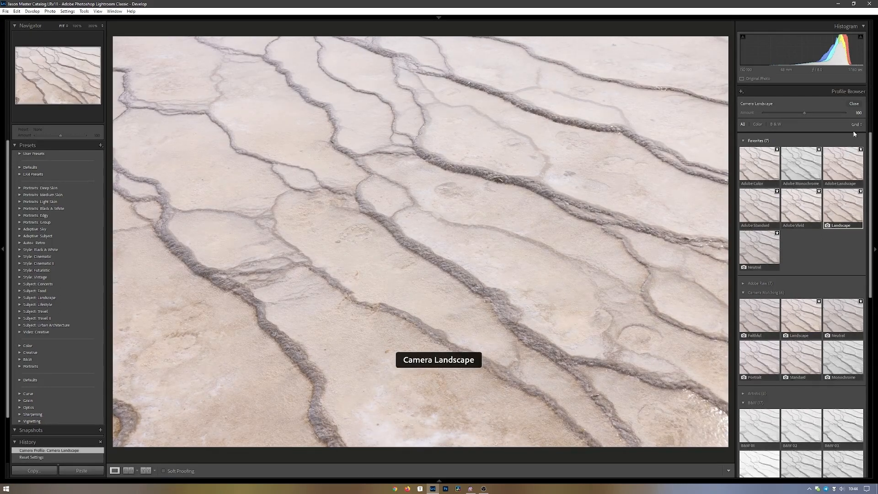
pyautogui.click(854, 104)
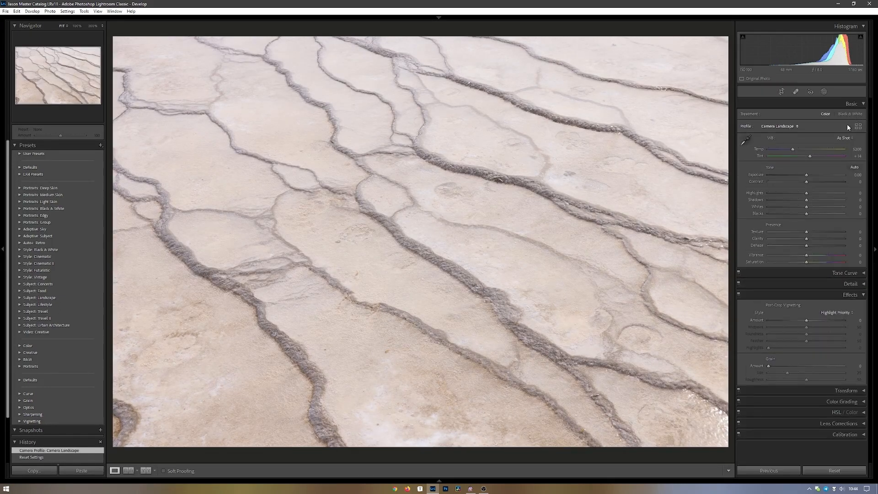
# Step: Set the cracked-ground photo's Blacks to -57, Texture to +19, Dehaze to +10 and Saturation to +14, keeping Clarity and Highlights at 0
pyautogui.click(854, 167)
pyautogui.hotkey('ctrl', 'z')
pyautogui.moveTo(796, 215); pyautogui.dragTo(785, 215)
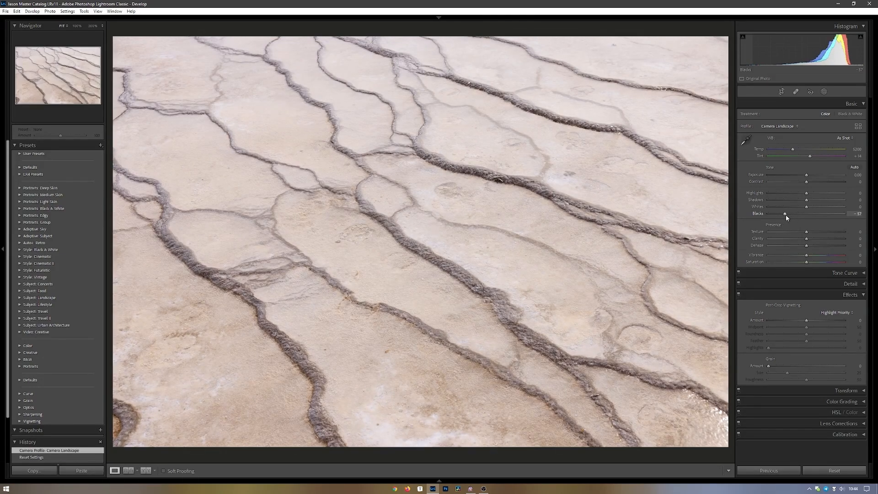
pyautogui.moveTo(807, 245); pyautogui.dragTo(813, 264)
pyautogui.doubleClick(813, 238)
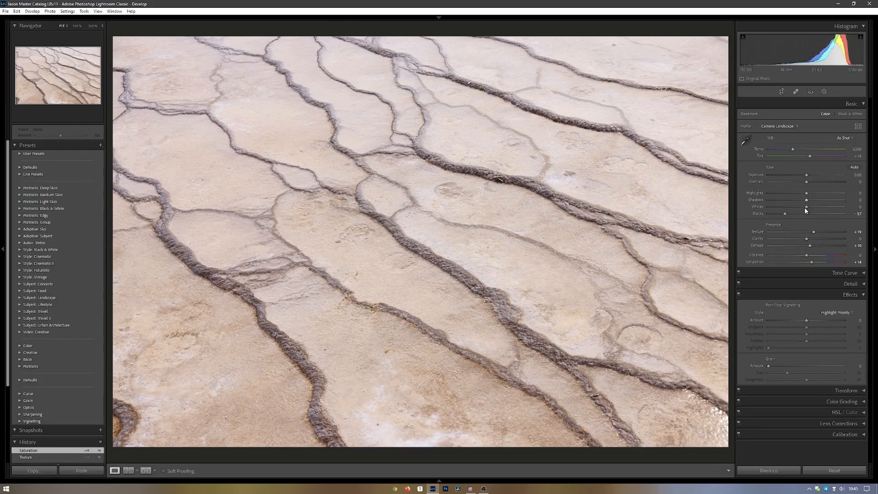
pyautogui.moveTo(807, 194); pyautogui.dragTo(814, 193)
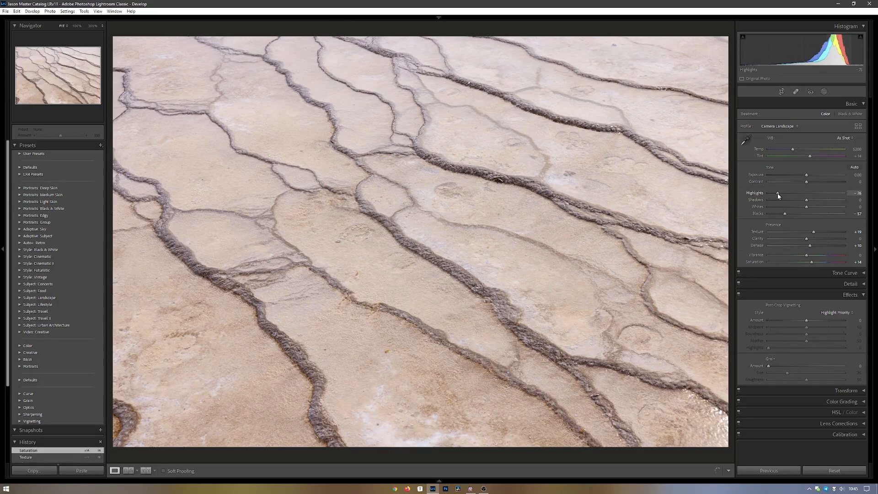
pyautogui.doubleClick(803, 196)
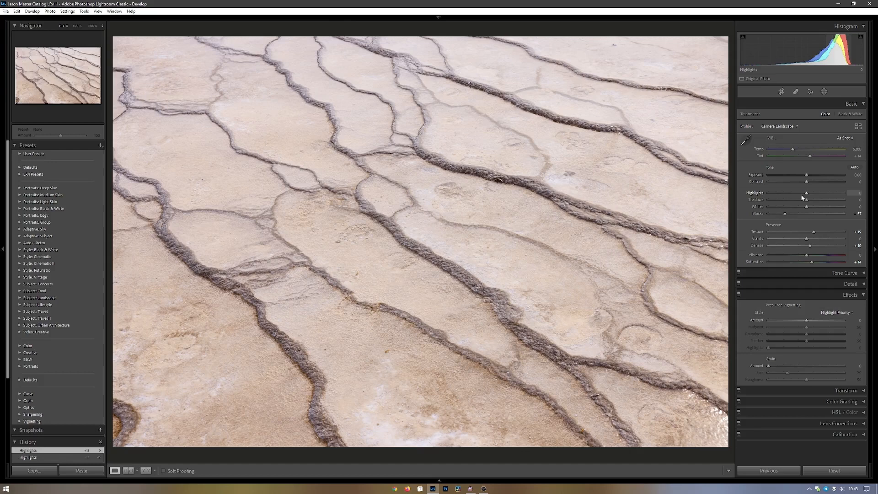
# Step: Open the yellow thermal-stream photo without the virtual copy label for developing and apply the Adobe Landscape profile
pyautogui.press('g')
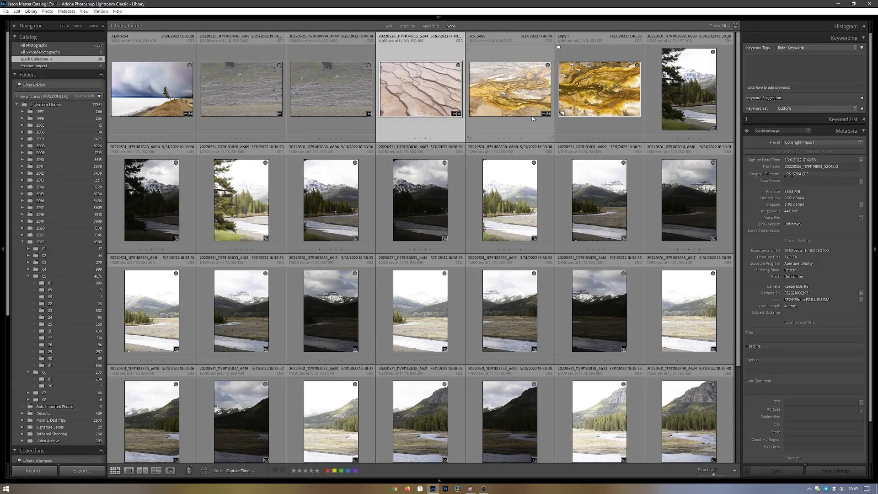
pyautogui.doubleClick(532, 118)
pyautogui.press('d')
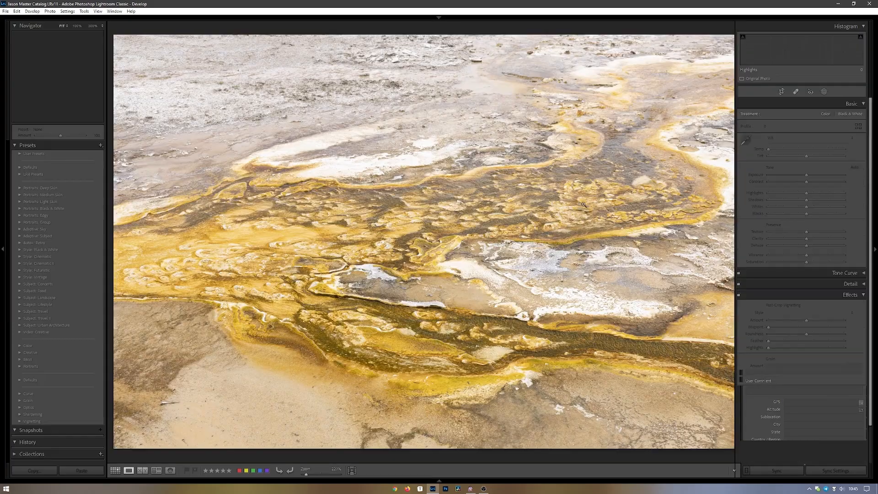
pyautogui.click(858, 127)
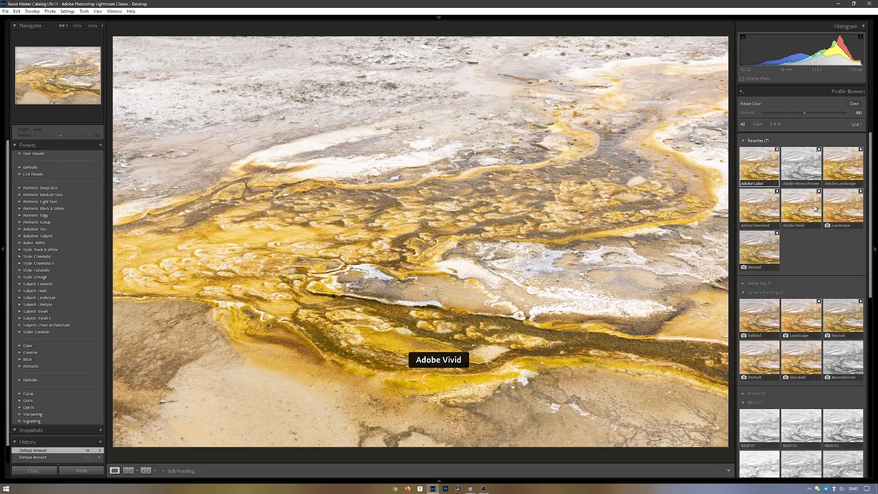
pyautogui.click(848, 167)
pyautogui.click(852, 104)
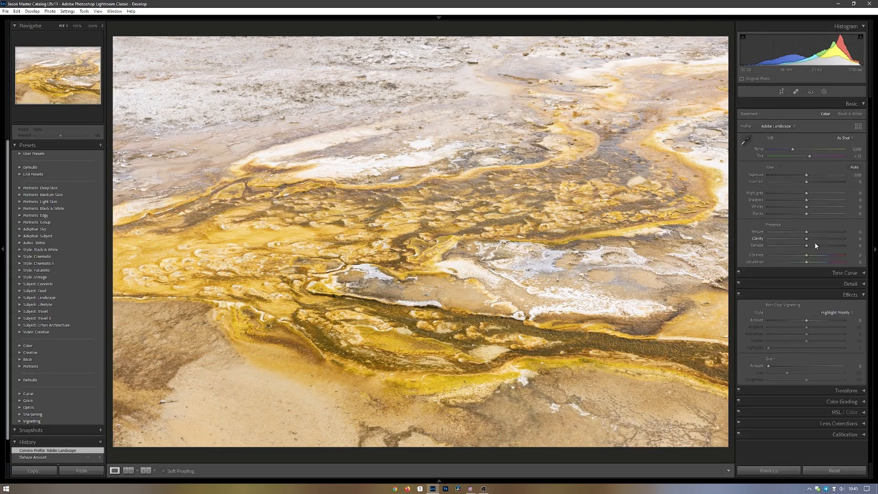
# Step: Try automatic tone on the thermal-stream photo, undo it, and set Blacks to -15 and Dehaze to +15
pyautogui.click(854, 167)
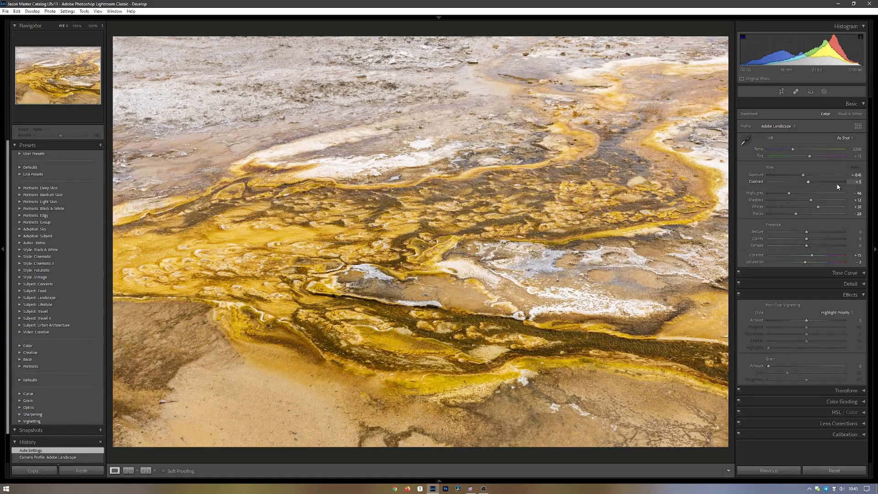
pyautogui.hotkey('ctrl', 'z')
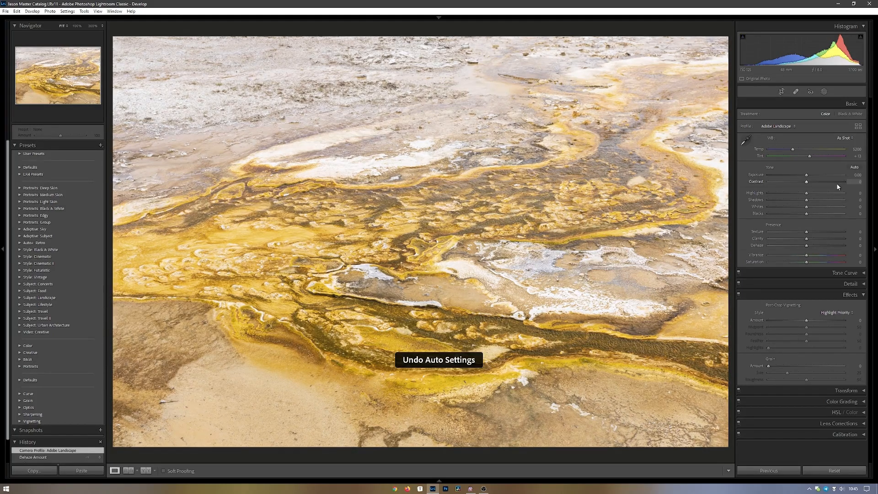
pyautogui.moveTo(806, 213); pyautogui.dragTo(800, 215)
pyautogui.moveTo(808, 246); pyautogui.dragTo(813, 249)
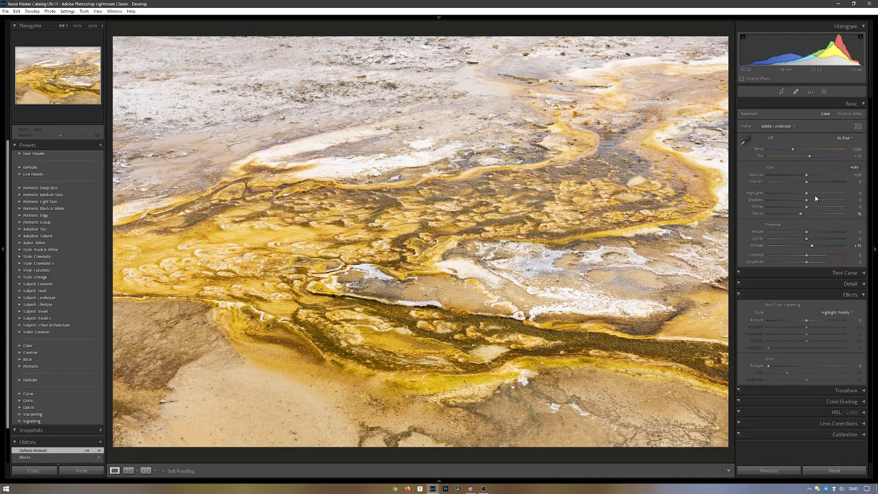
# Step: Add a linear gradient mask from the upper edge to mid-frame and raise its Dehaze to about 30
pyautogui.click(824, 91)
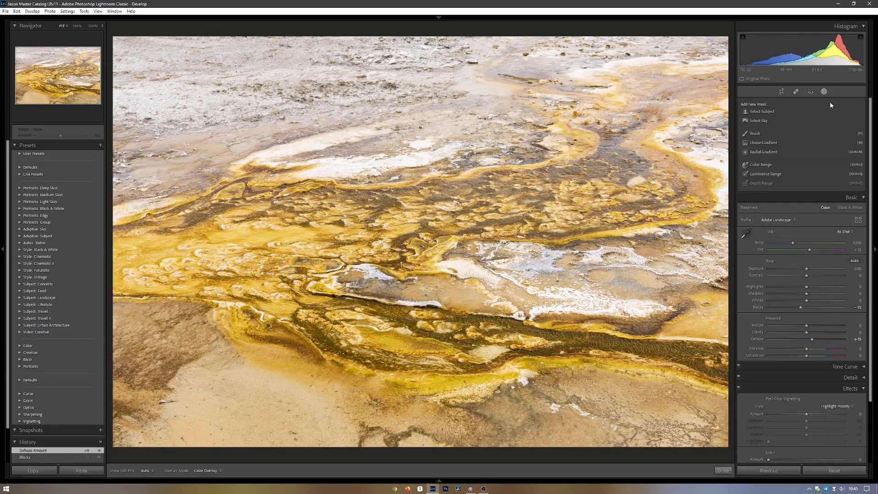
pyautogui.click(763, 144)
pyautogui.moveTo(469, 75); pyautogui.dragTo(485, 280)
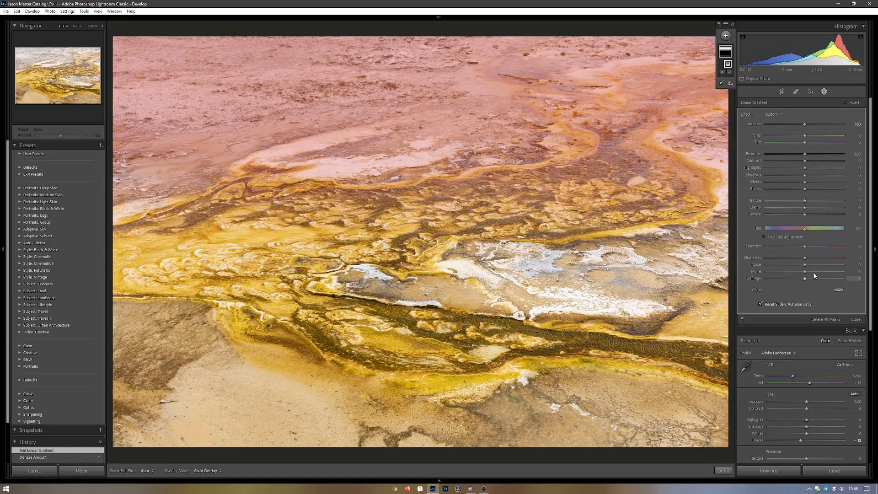
pyautogui.moveTo(806, 214); pyautogui.dragTo(818, 215)
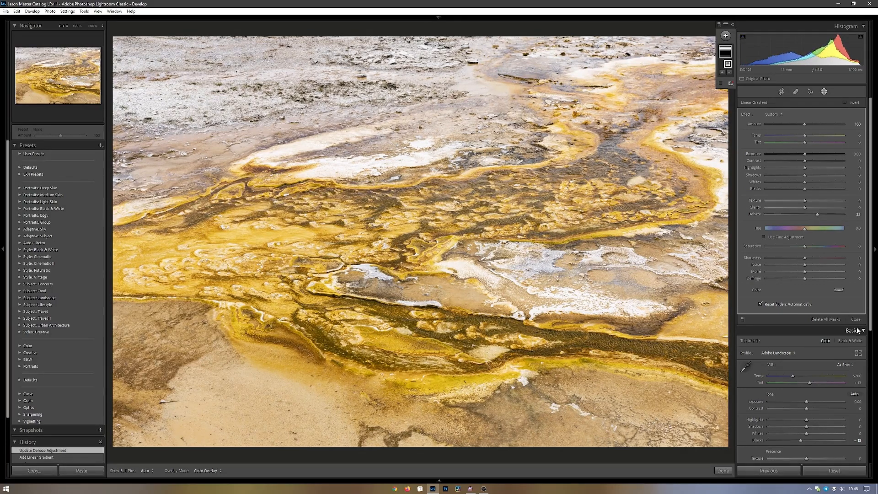
pyautogui.click(855, 319)
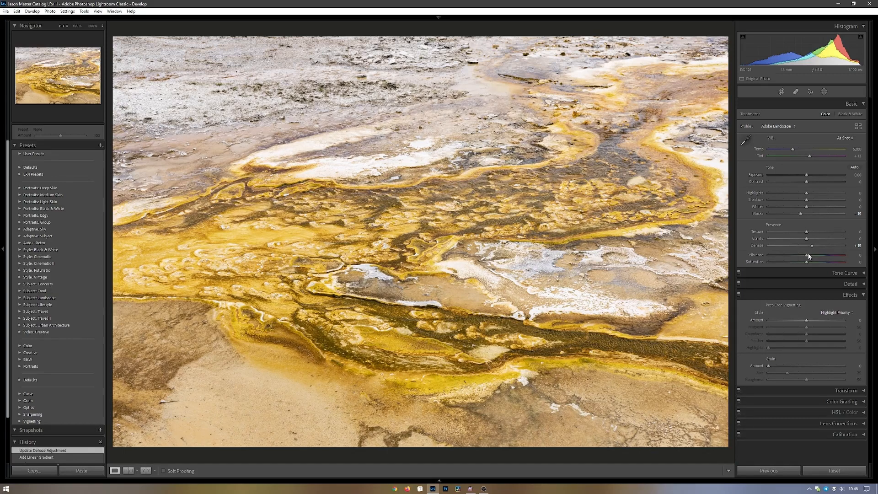
# Step: Raise the thermal-stream photo's Saturation and Texture slightly, keeping Vibrance at 0
pyautogui.moveTo(807, 262); pyautogui.dragTo(817, 256)
pyautogui.doubleClick(817, 256)
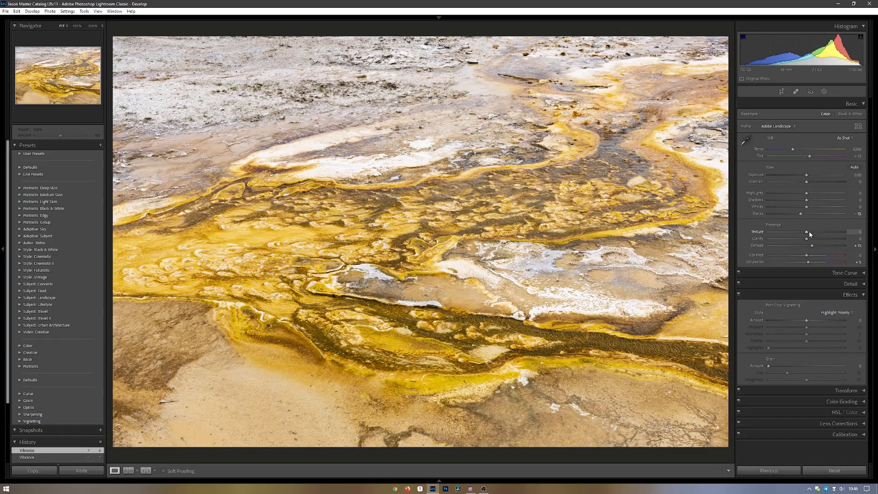
pyautogui.moveTo(810, 232); pyautogui.dragTo(812, 232)
# Step: Open the yellow thermal-stream virtual copy labelled Copy 1 from the library for developing
pyautogui.press('g')
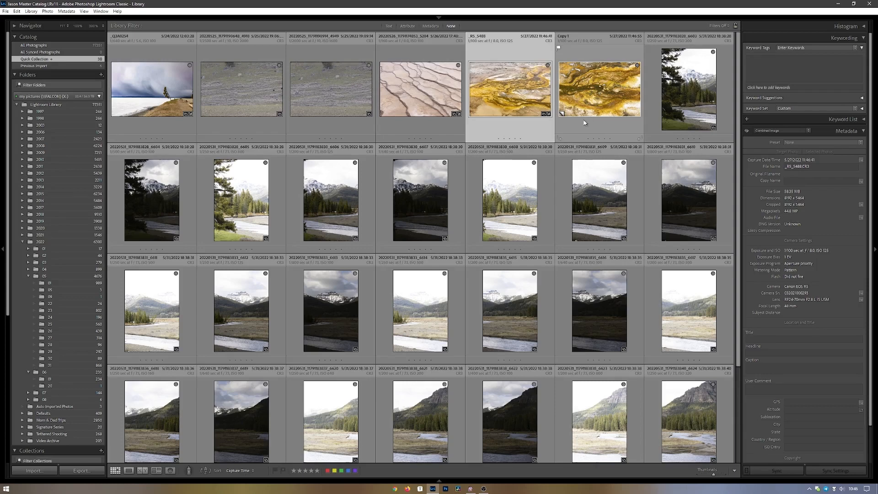
pyautogui.doubleClick(588, 114)
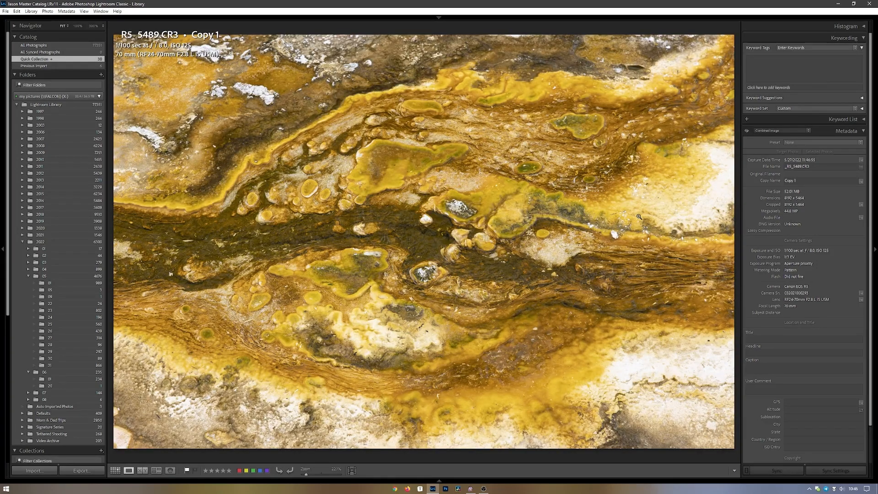
pyautogui.press('d')
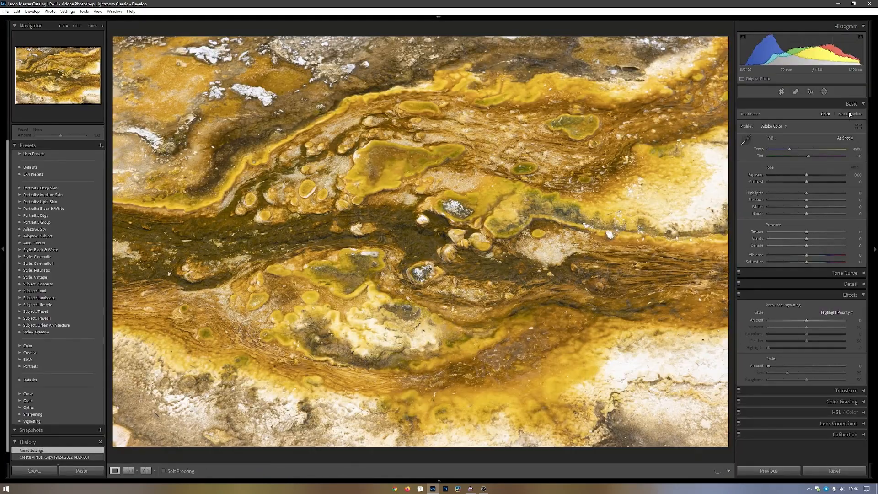
# Step: Try the black-and-white treatment, return to color and preview other profiles, keeping Adobe Color
pyautogui.click(849, 114)
pyautogui.click(826, 114)
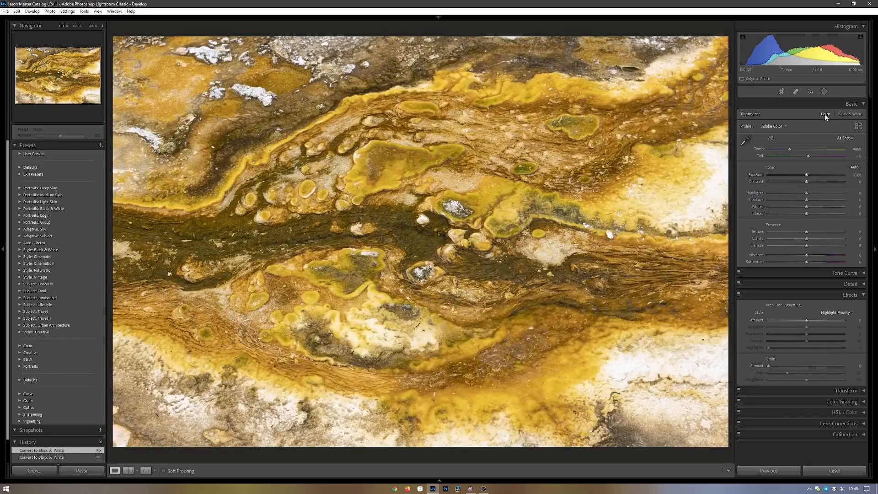
pyautogui.click(850, 104)
pyautogui.click(850, 104)
pyautogui.click(858, 128)
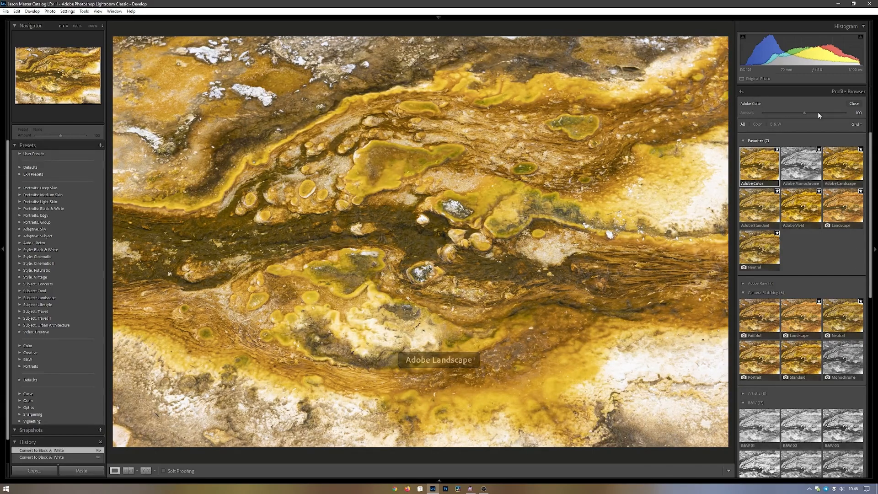
pyautogui.click(855, 104)
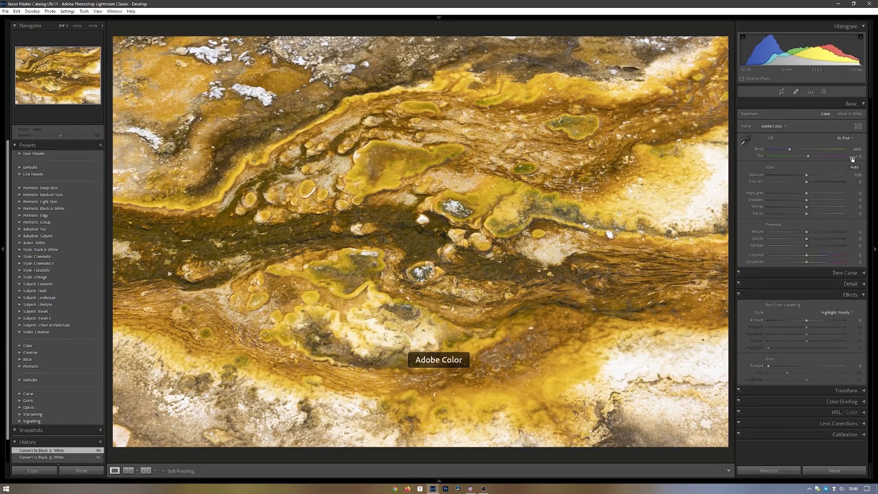
# Step: Try automatic tone on the virtual copy, compare it with the unadjusted version, and undo it
pyautogui.click(854, 167)
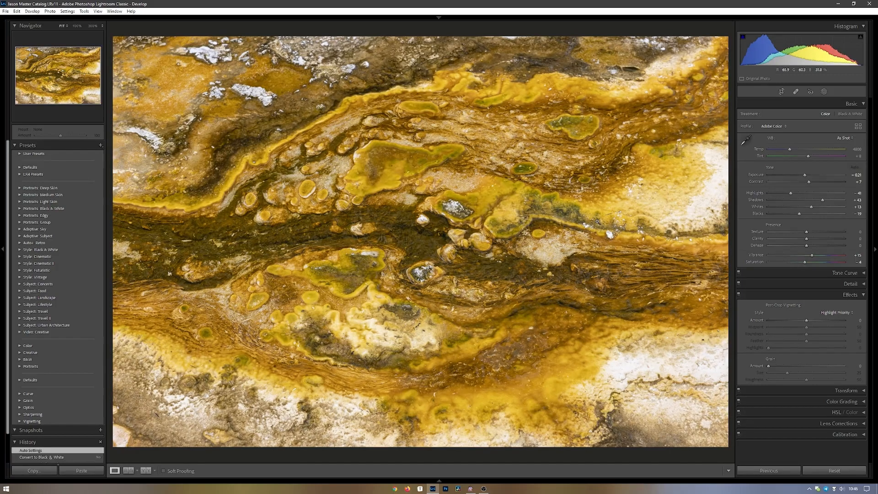
pyautogui.hotkey('ctrl', 'z')
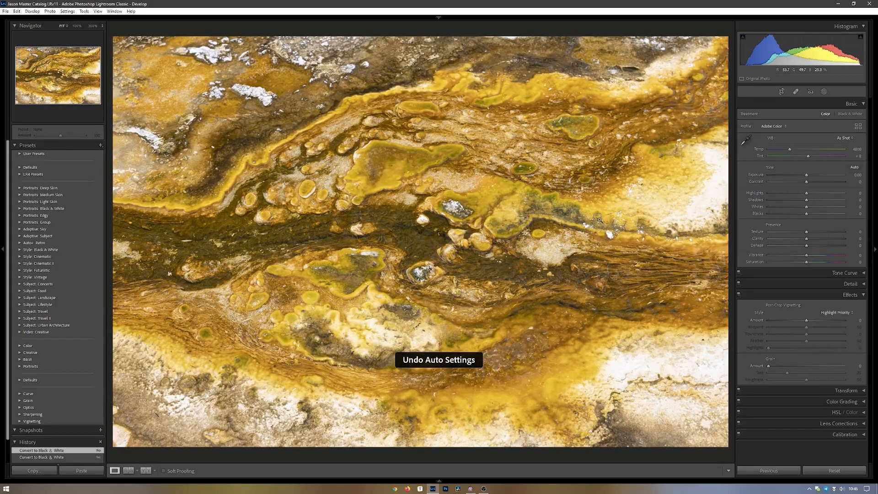
pyautogui.hotkey('ctrl', 'y')
pyautogui.hotkey('ctrl', 'z')
# Step: Set the virtual copy's Texture to +11, Clarity to +4, Saturation to +4 and Blacks to -7, keeping Vibrance and Whites at 0
pyautogui.moveTo(808, 239)
pyautogui.mouseDown()
pyautogui.moveTo(824, 237)
pyautogui.moveTo(808, 238)
pyautogui.mouseUp()
pyautogui.moveTo(807, 232); pyautogui.dragTo(828, 253)
pyautogui.doubleClick(828, 254)
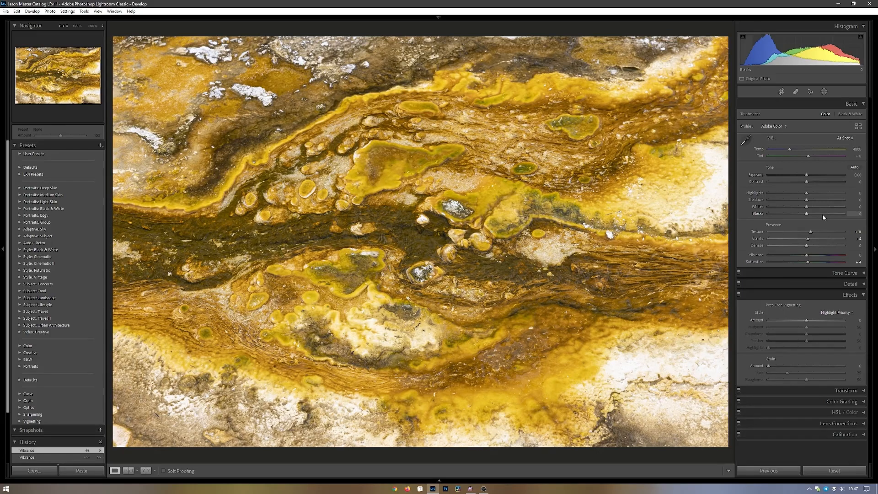
pyautogui.moveTo(807, 215); pyautogui.dragTo(805, 216)
pyautogui.moveTo(807, 209); pyautogui.dragTo(797, 210)
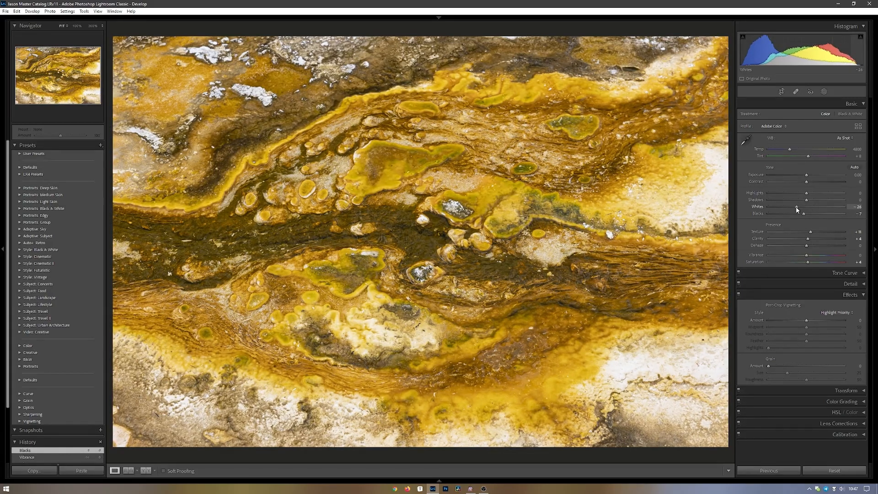
pyautogui.doubleClick(796, 209)
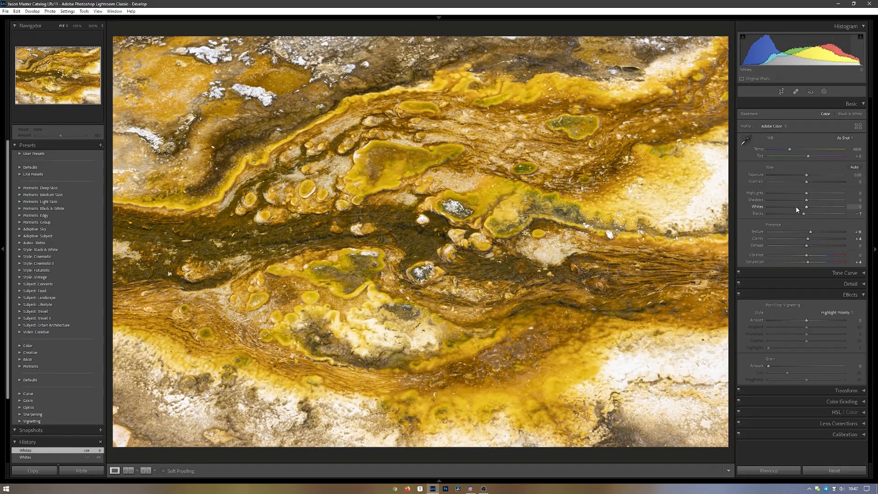
# Step: Paint a brush mask with Highlights at -42 and Auto Mask on over the pale ground along the photo's lower edge
pyautogui.click(825, 91)
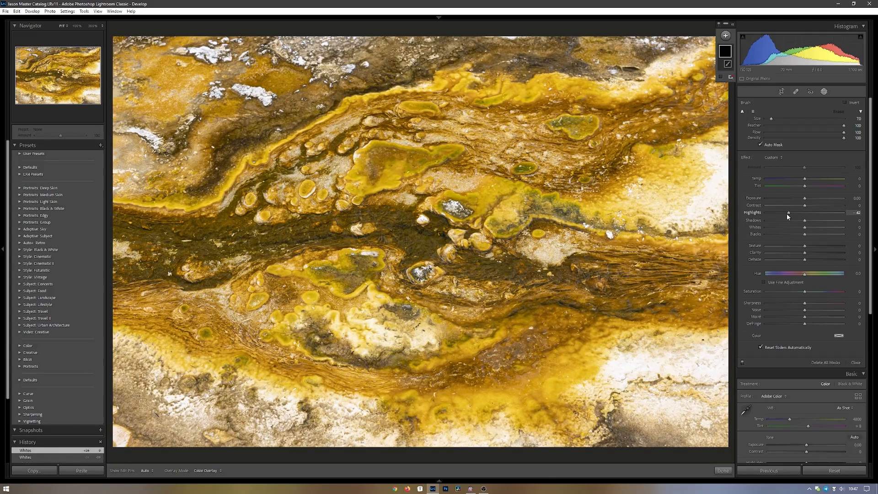
pyautogui.scroll(8, 616, 374)
pyautogui.moveTo(611, 383)
pyautogui.mouseDown()
pyautogui.moveTo(664, 359)
pyautogui.moveTo(715, 362)
pyautogui.moveTo(659, 395)
pyautogui.moveTo(709, 419)
pyautogui.moveTo(709, 411)
pyautogui.mouseUp()
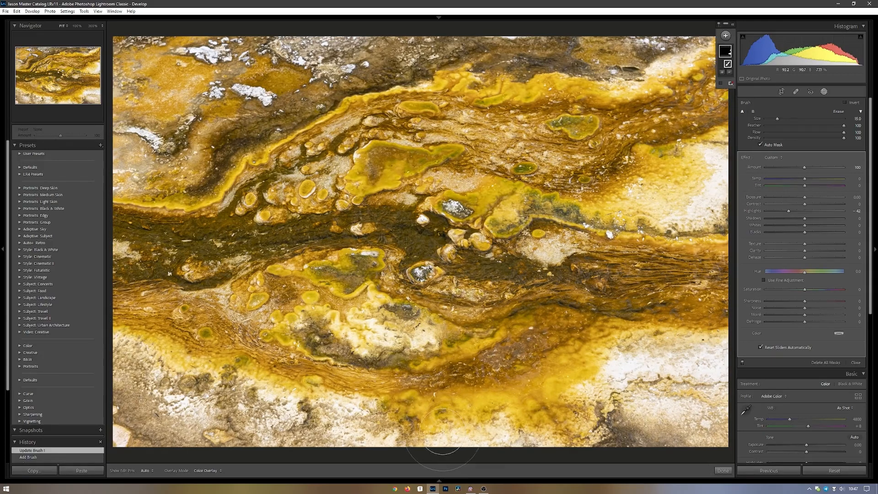
pyautogui.moveTo(349, 415)
pyautogui.mouseDown()
pyautogui.moveTo(324, 410)
pyautogui.moveTo(362, 408)
pyautogui.mouseUp()
pyautogui.moveTo(286, 407); pyautogui.dragTo(270, 412)
pyautogui.moveTo(158, 366)
pyautogui.mouseDown()
pyautogui.moveTo(143, 356)
pyautogui.moveTo(180, 389)
pyautogui.mouseUp()
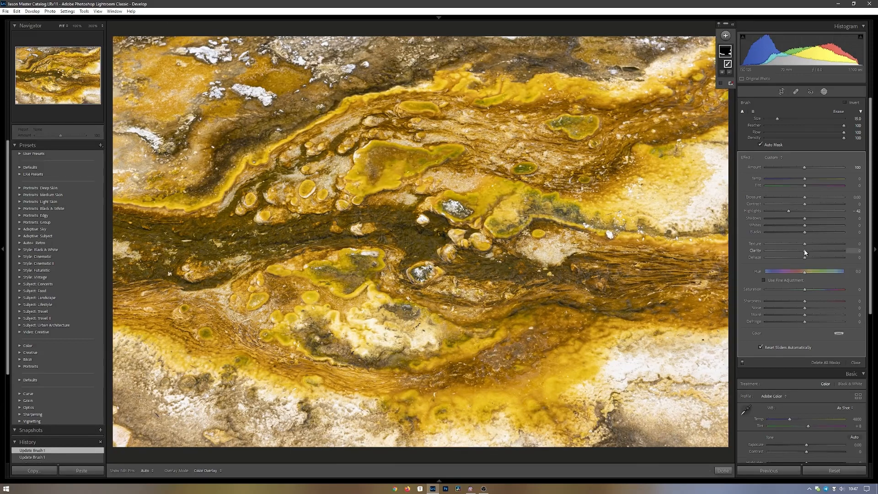
# Step: Set the brush mask's Exposure to -0.39, Contrast to -10 and Highlights to -4, and finish masking
pyautogui.moveTo(807, 228)
pyautogui.mouseDown()
pyautogui.moveTo(772, 229)
pyautogui.moveTo(805, 230)
pyautogui.mouseUp()
pyautogui.moveTo(795, 204)
pyautogui.mouseDown()
pyautogui.moveTo(825, 205)
pyautogui.moveTo(793, 207)
pyautogui.mouseUp()
pyautogui.moveTo(803, 199); pyautogui.dragTo(801, 200)
pyautogui.doubleClick(754, 211)
pyautogui.moveTo(804, 211); pyautogui.dragTo(798, 212)
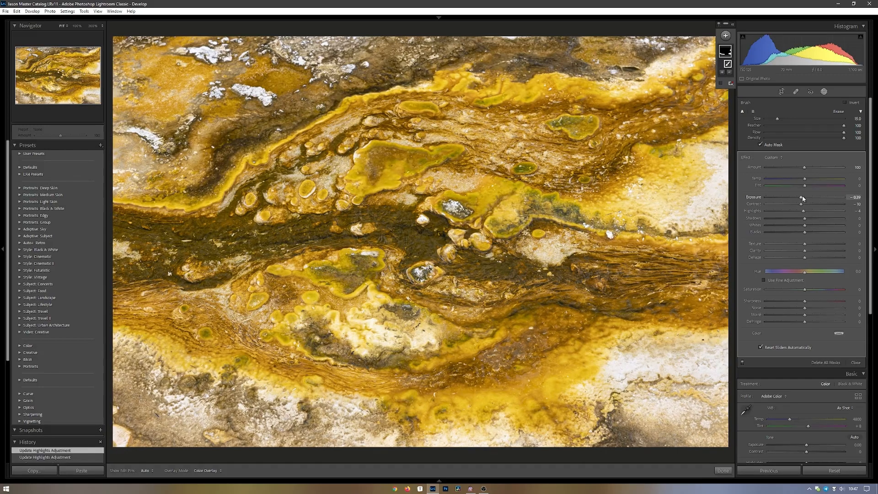
pyautogui.click(856, 362)
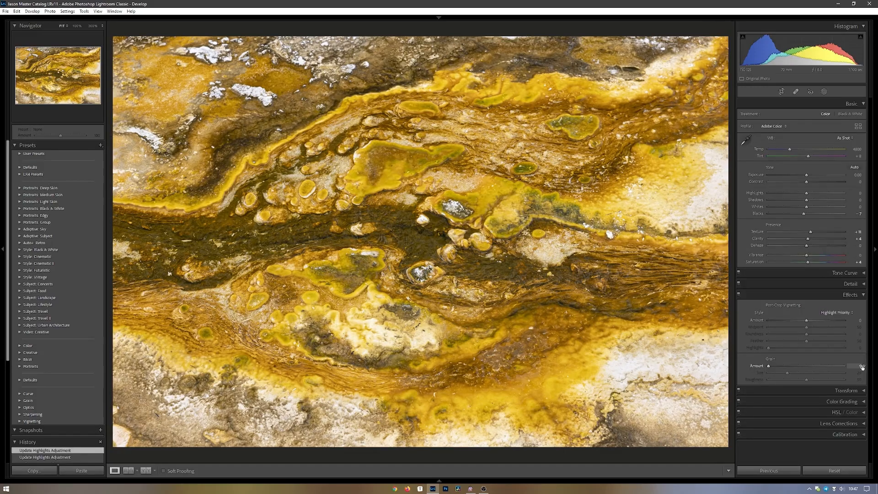
# Step: Examine the fine detail of the stream at 100% from the center toward the right edge of the photo
pyautogui.click(393, 280)
pyautogui.moveTo(258, 294); pyautogui.dragTo(638, 197)
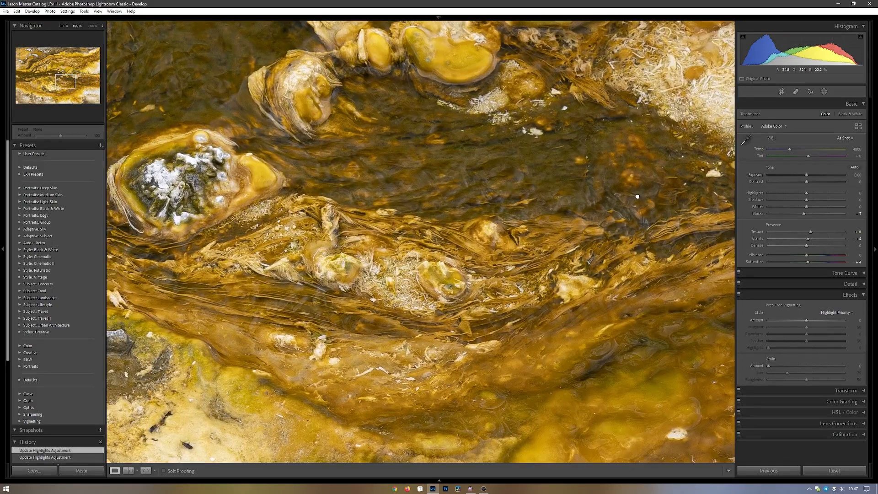
pyautogui.moveTo(635, 278); pyautogui.dragTo(190, 259)
pyautogui.moveTo(521, 254); pyautogui.dragTo(418, 271)
pyautogui.moveTo(552, 243); pyautogui.dragTo(346, 265)
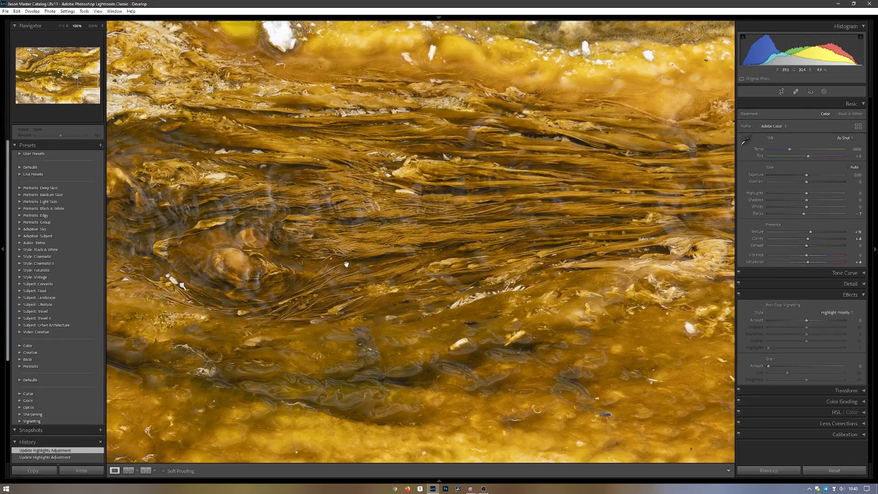
pyautogui.click(347, 264)
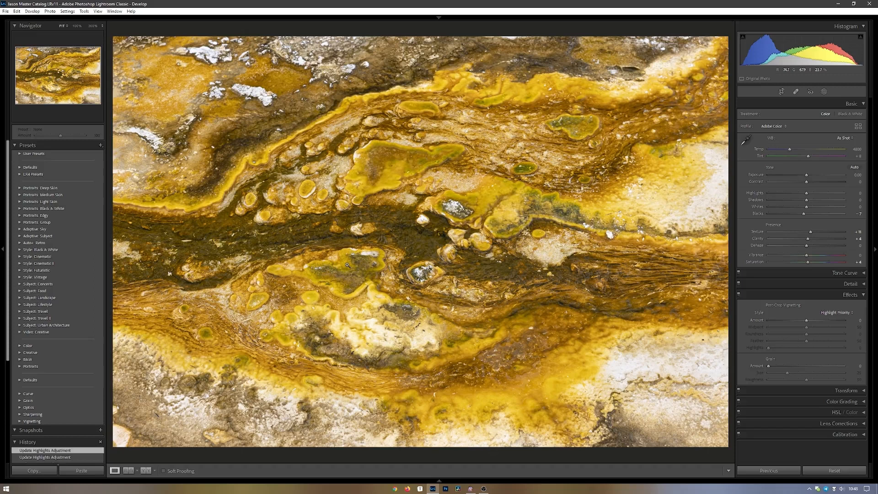
# Step: Return to the library grid and select all the bracketed mountain river frames, from the first to the last
pyautogui.press('g')
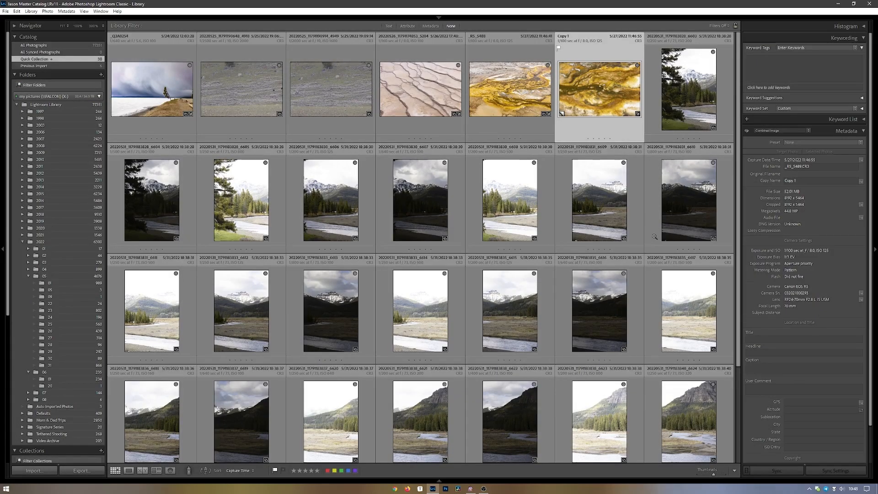
pyautogui.click(694, 103)
pyautogui.scroll(-3, 684, 164)
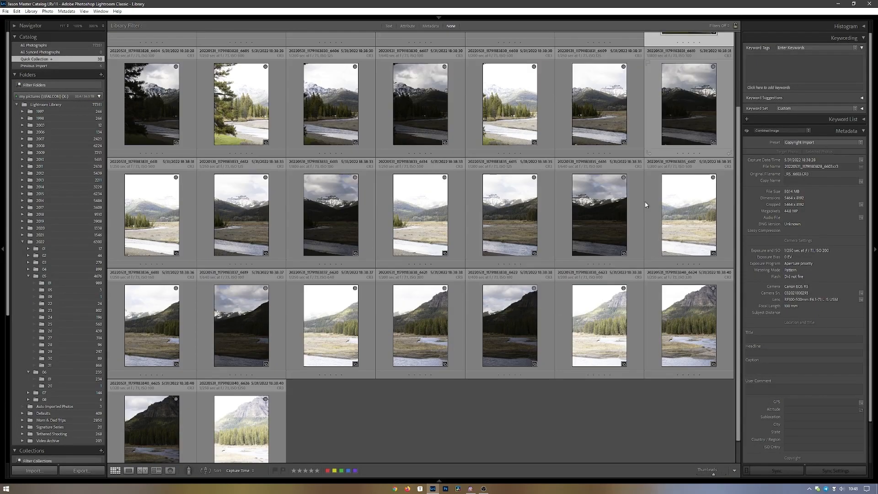
pyautogui.scroll(-1, 646, 205)
pyautogui.hotkey('ctrl', 'a')
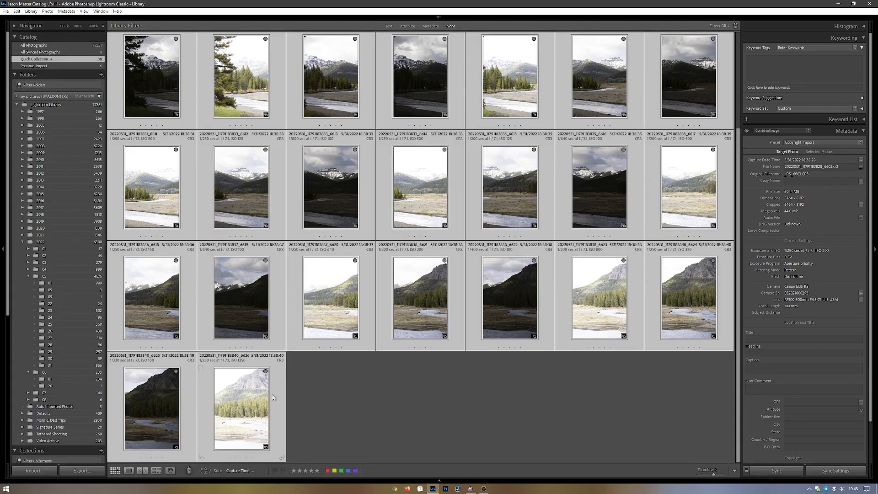
# Step: Merge the selected frames into an HDR panorama with Cylindrical projection, Auto Crop, Auto Settings and Create Stack enabled
pyautogui.scroll(4, 457, 275)
pyautogui.rightClick(702, 97)
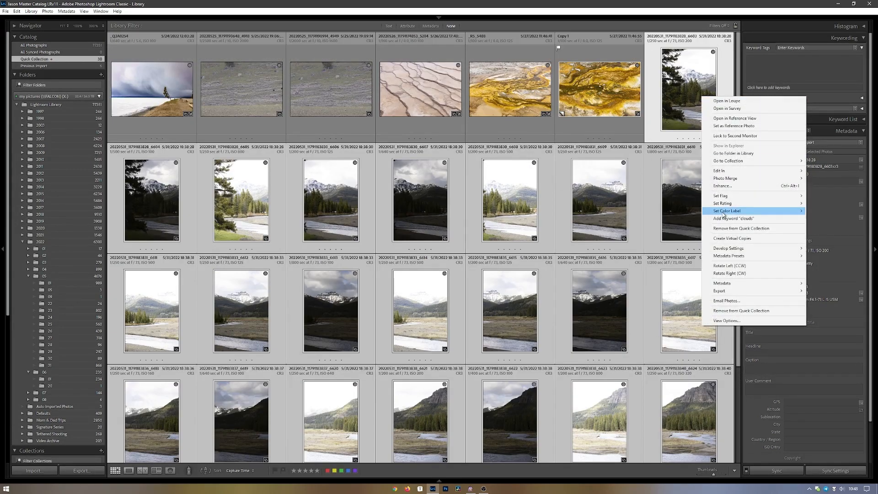
pyautogui.moveTo(734, 181)
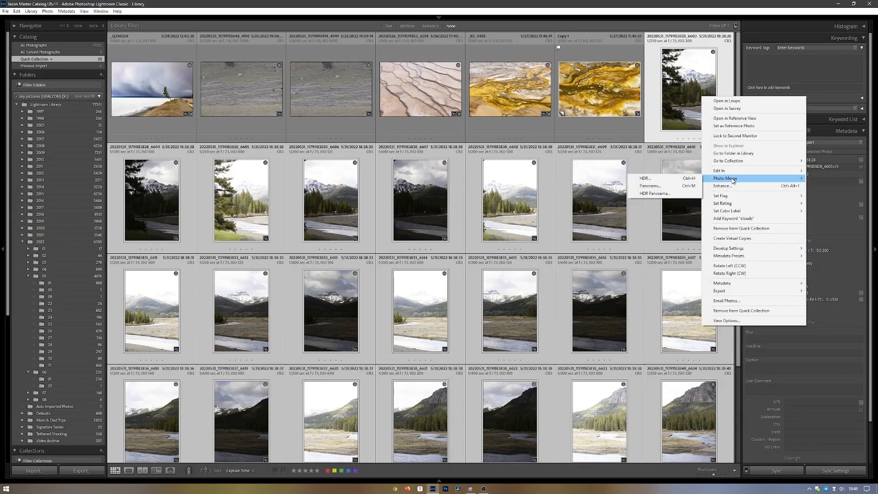
pyautogui.click(644, 194)
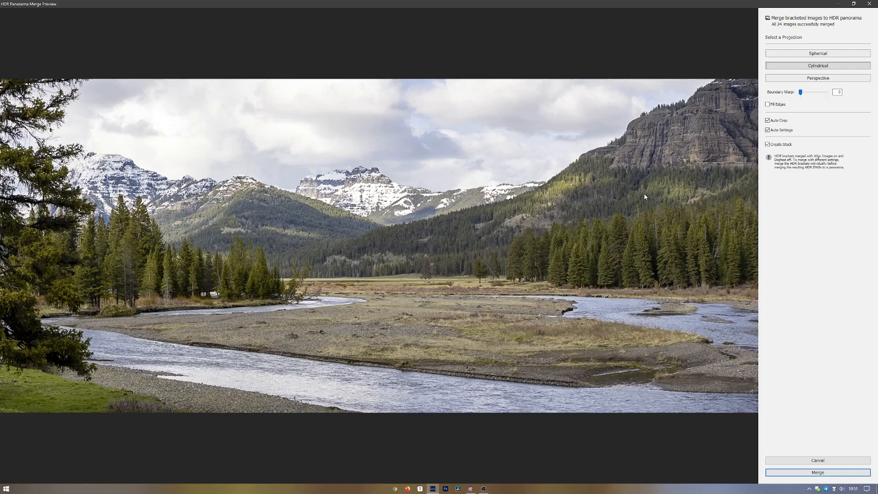
pyautogui.press('Return')
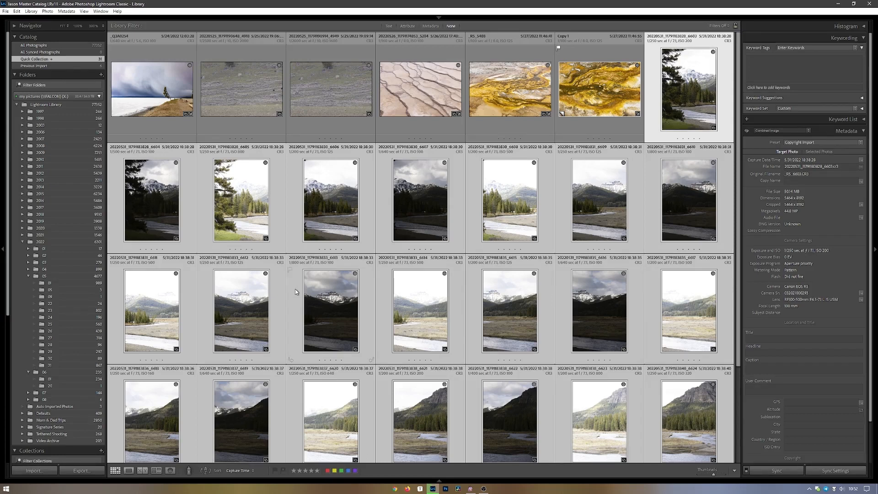
# Step: Open the merged HDR panorama of the mountain river from the library grid for developing
pyautogui.scroll(-2, 301, 266)
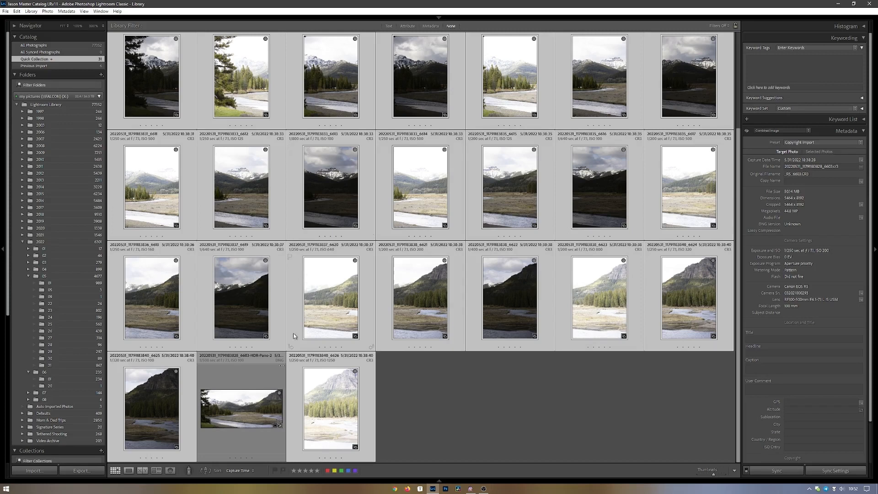
pyautogui.doubleClick(249, 420)
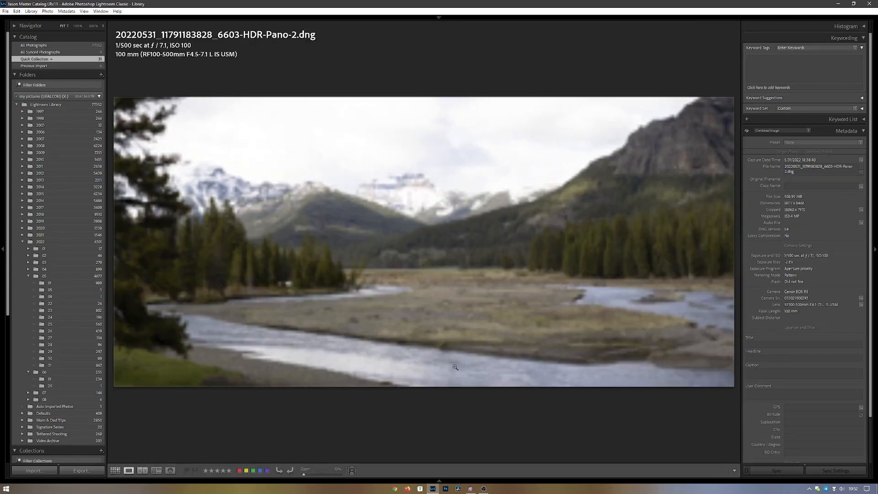
pyautogui.press('d')
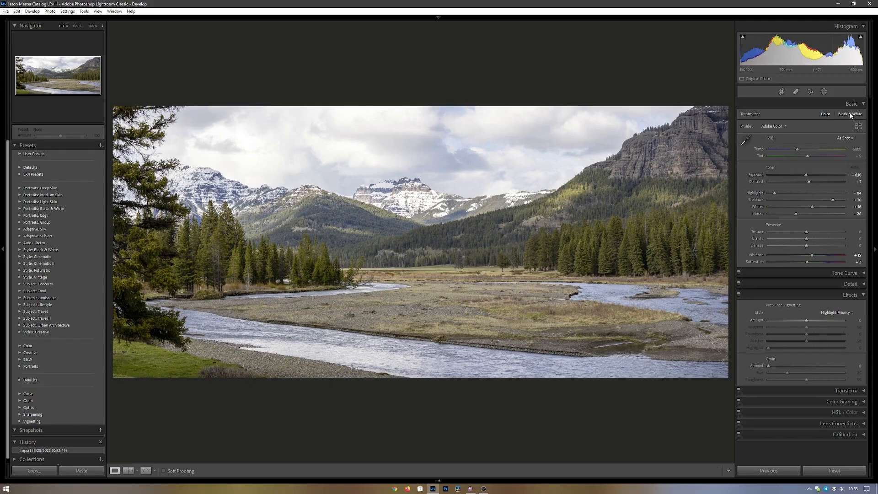
# Step: Apply the Camera Landscape profile from the favorite profiles to the panorama
pyautogui.click(858, 127)
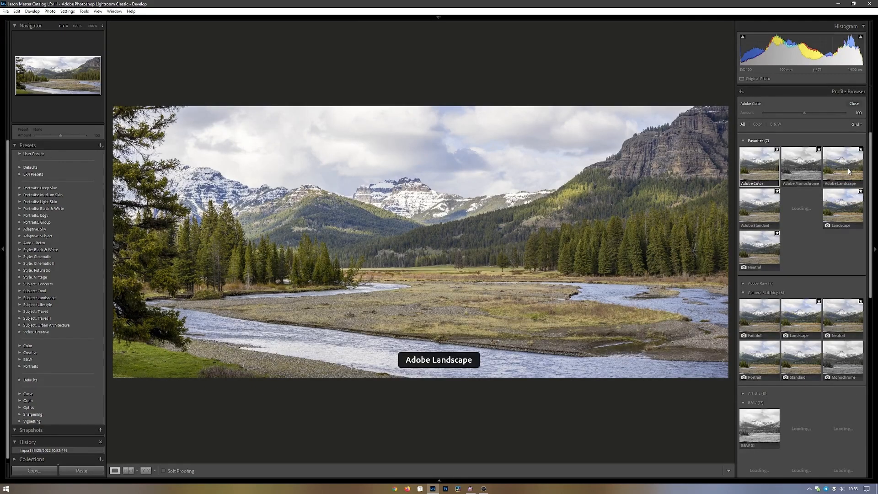
pyautogui.click(843, 206)
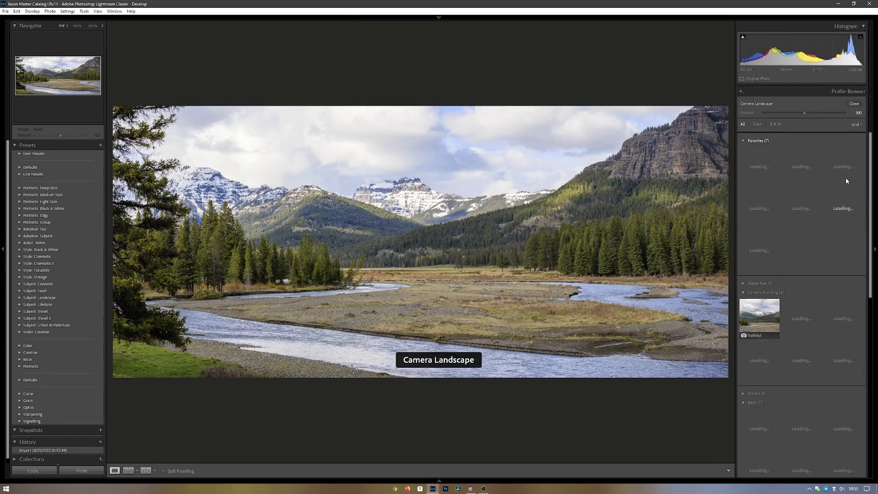
pyautogui.click(859, 104)
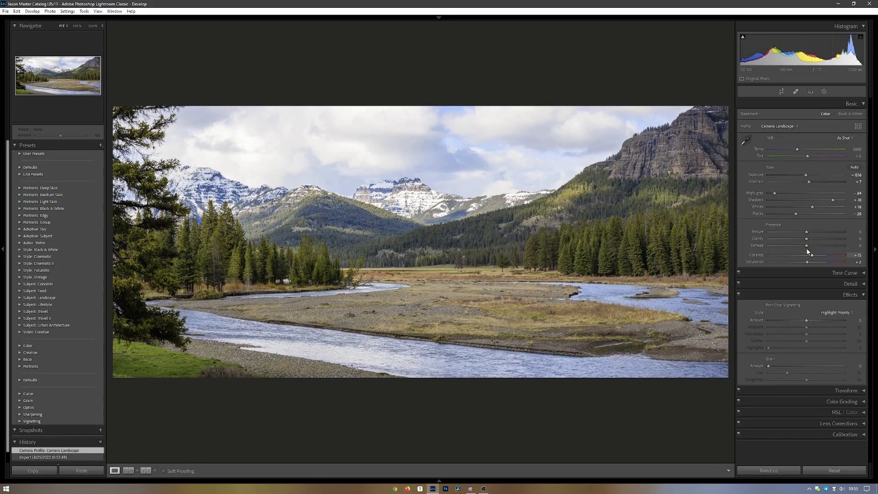
# Step: Set the panorama's Dehaze to +19 and Texture to +14, keeping Clarity at 0
pyautogui.moveTo(811, 246); pyautogui.dragTo(815, 247)
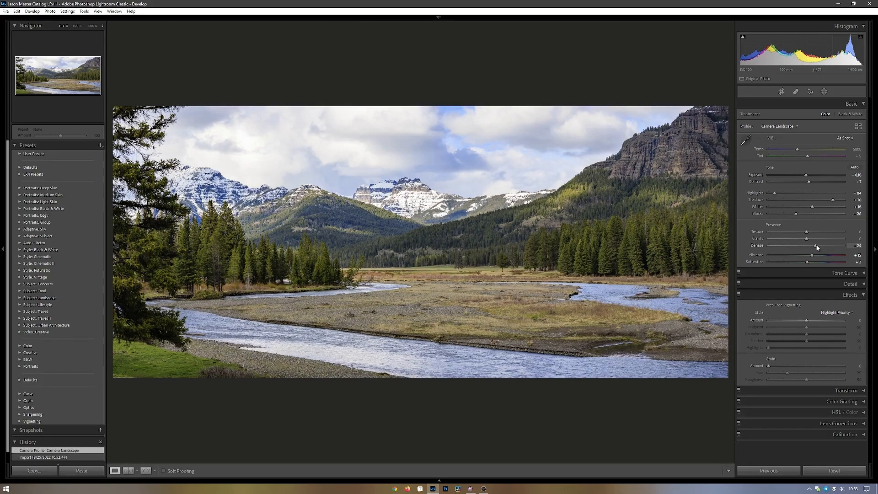
pyautogui.moveTo(808, 240); pyautogui.dragTo(809, 240)
pyautogui.doubleClick(809, 240)
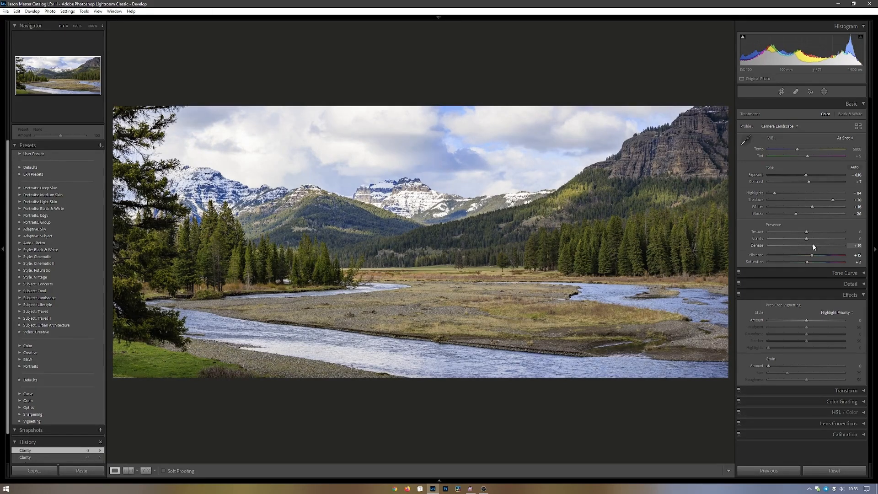
pyautogui.moveTo(807, 232); pyautogui.dragTo(811, 233)
# Step: Try the Auto and Daylight white balance presets on the panorama and return to As Shot
pyautogui.click(844, 139)
pyautogui.click(834, 153)
pyautogui.click(850, 138)
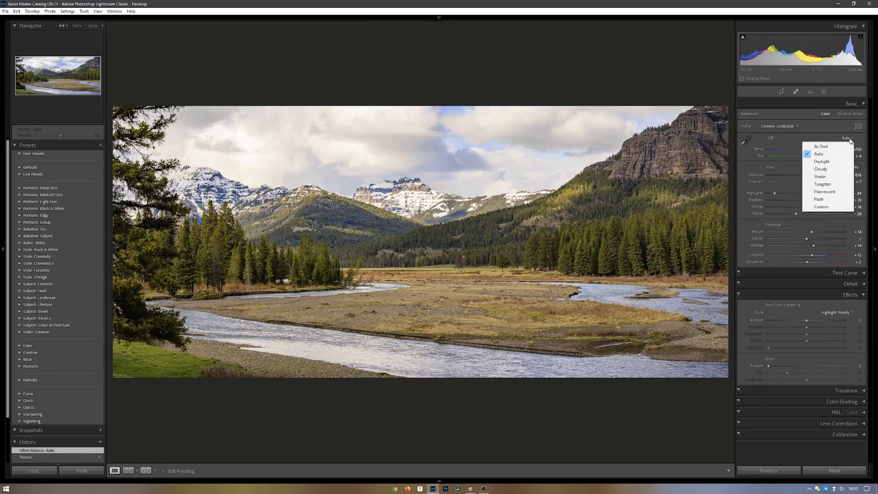
pyautogui.click(835, 162)
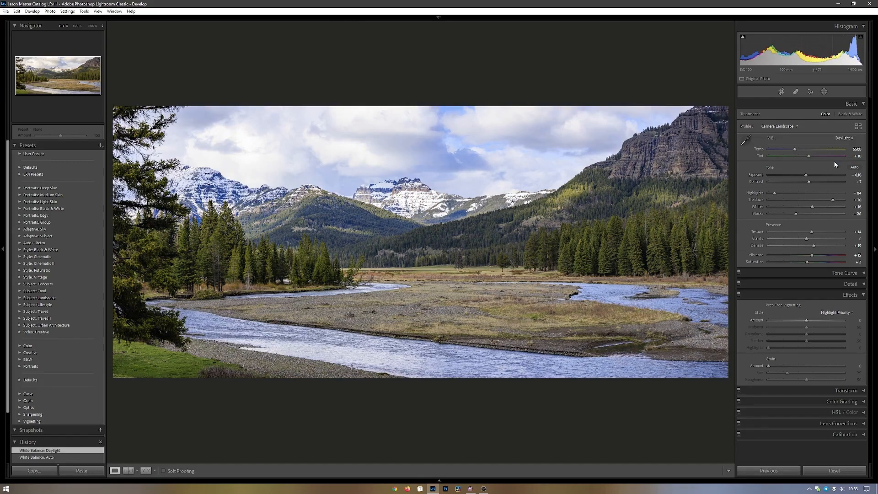
pyautogui.click(844, 139)
pyautogui.click(841, 146)
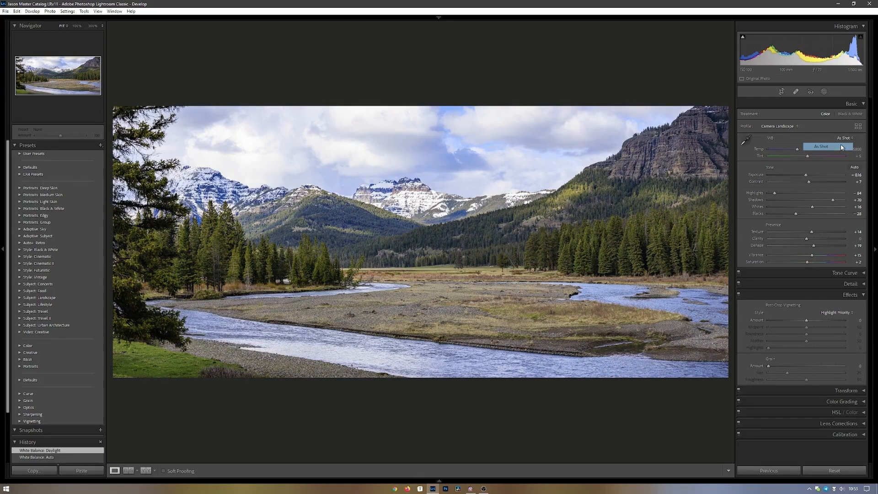
# Step: Set a custom white balance by sampling a neutral area in the clouds near the panorama's upper edge
pyautogui.click(746, 141)
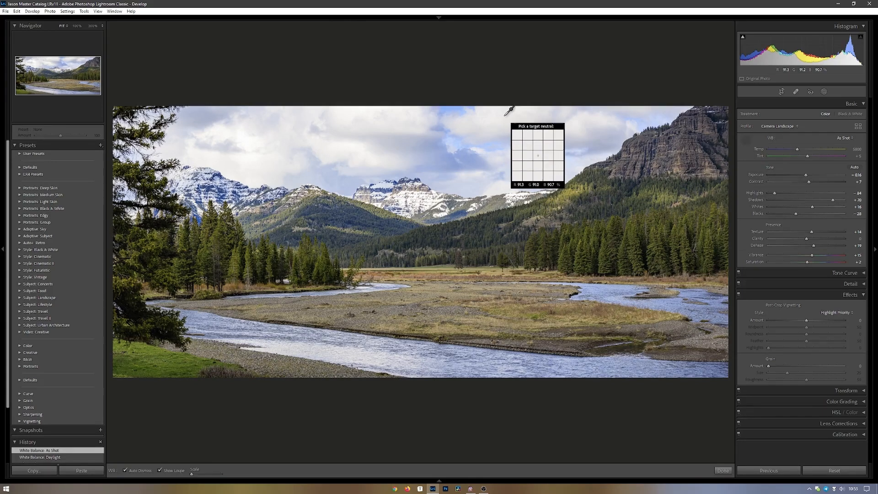
pyautogui.click(504, 115)
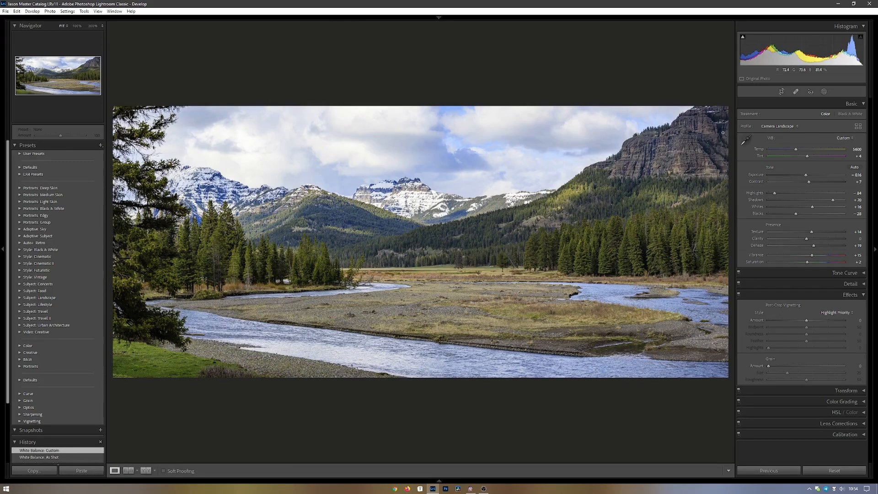
pyautogui.click(843, 137)
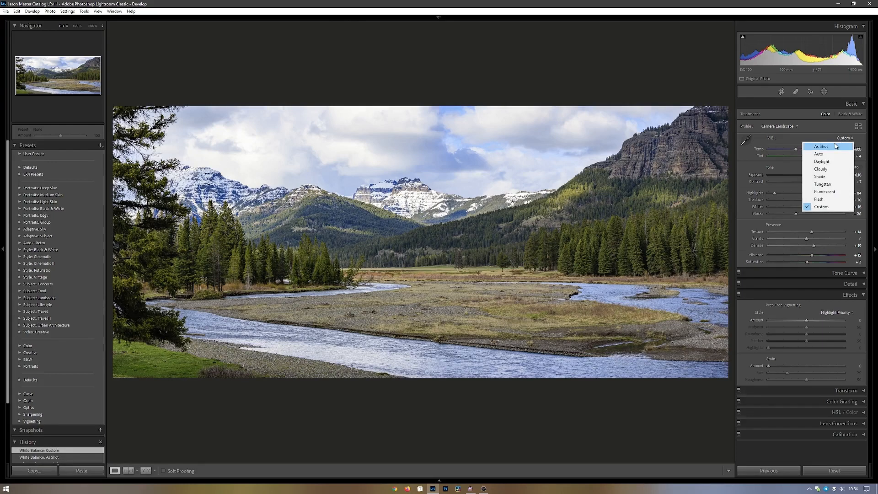
pyautogui.click(818, 130)
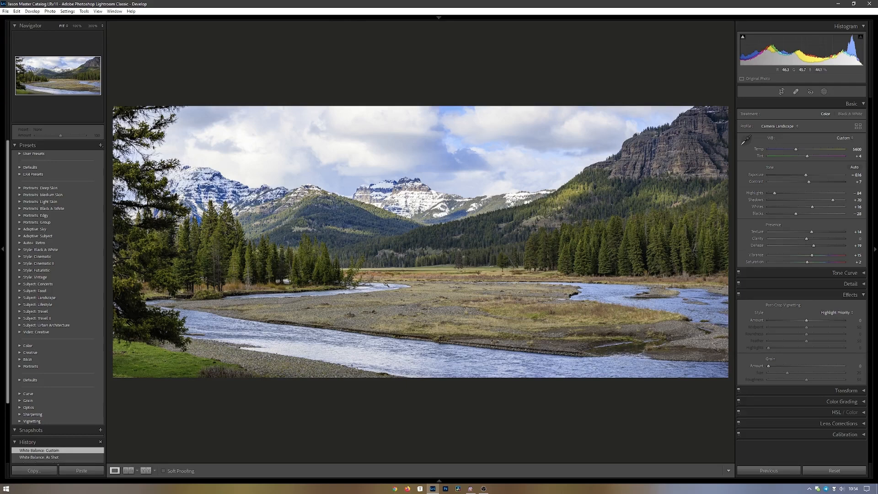
# Step: Mask the panorama's sky with Select Sky and set the mask's Clarity to about 38 and Highlights to -22
pyautogui.click(826, 93)
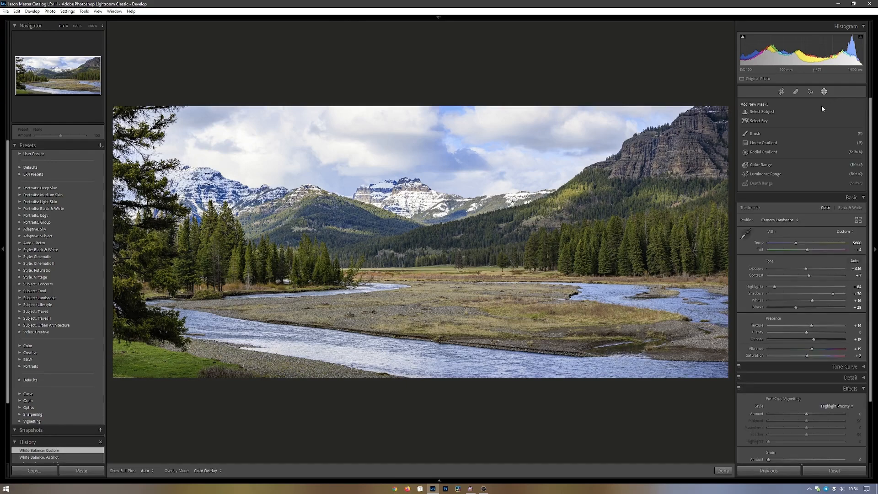
pyautogui.click(767, 121)
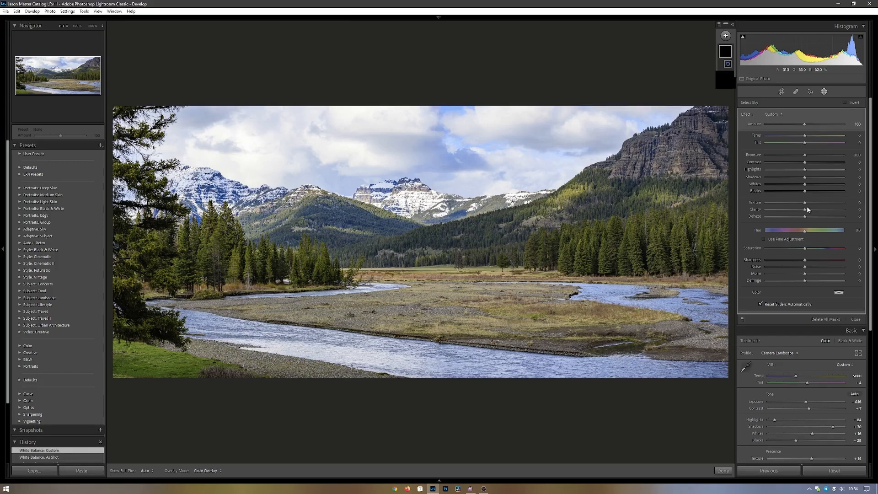
pyautogui.moveTo(805, 183); pyautogui.dragTo(792, 163)
pyautogui.doubleClick(794, 184)
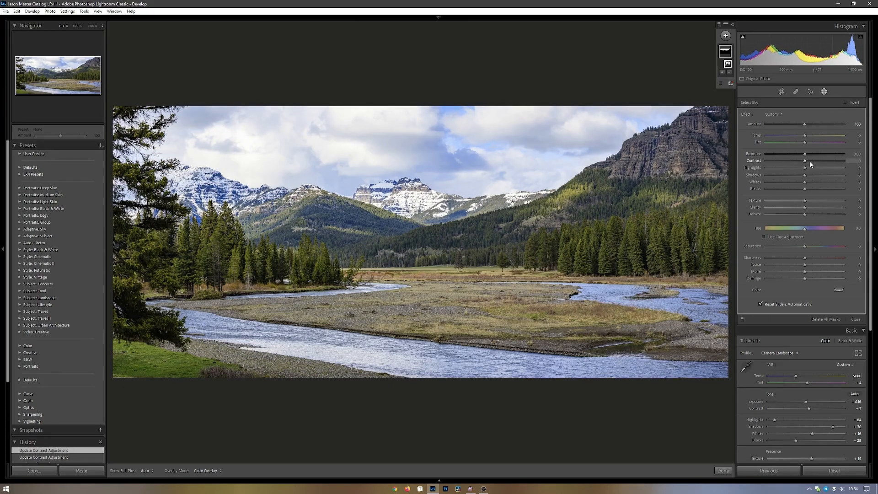
pyautogui.doubleClick(809, 161)
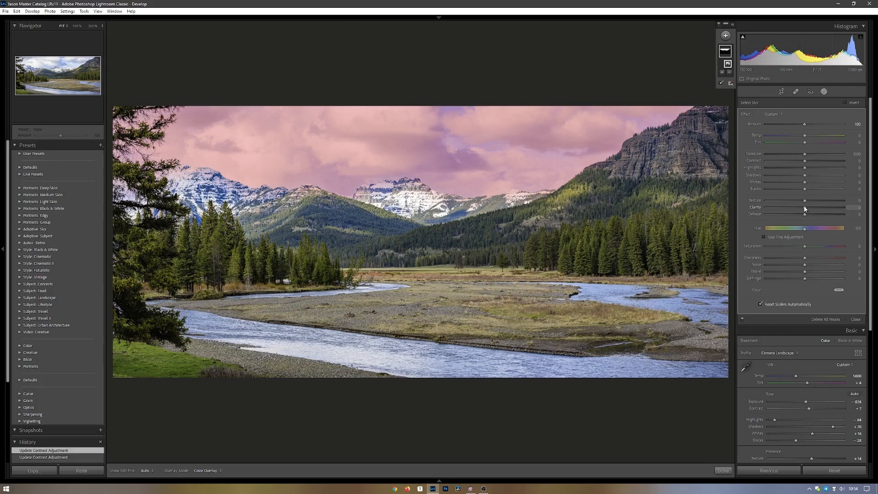
pyautogui.moveTo(810, 208)
pyautogui.mouseDown()
pyautogui.moveTo(835, 206)
pyautogui.moveTo(819, 207)
pyautogui.mouseUp()
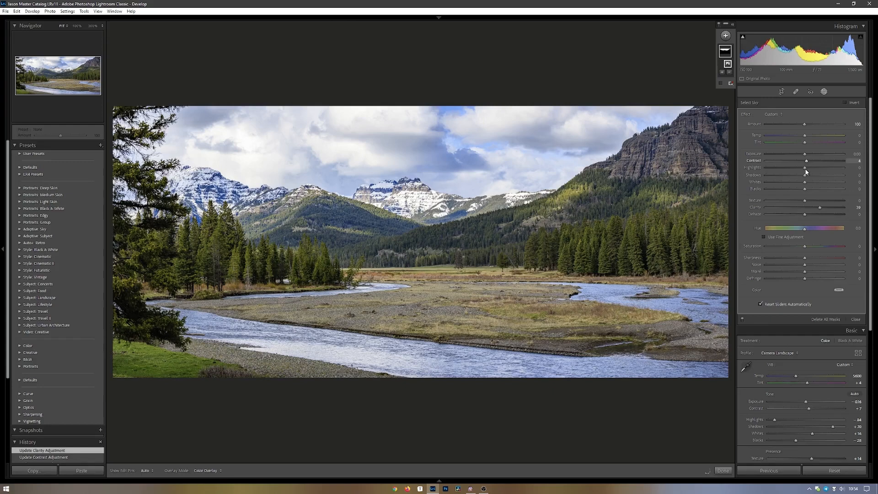
pyautogui.moveTo(805, 168)
pyautogui.mouseDown()
pyautogui.moveTo(779, 171)
pyautogui.moveTo(808, 169)
pyautogui.moveTo(797, 171)
pyautogui.moveTo(812, 181)
pyautogui.moveTo(798, 181)
pyautogui.mouseUp()
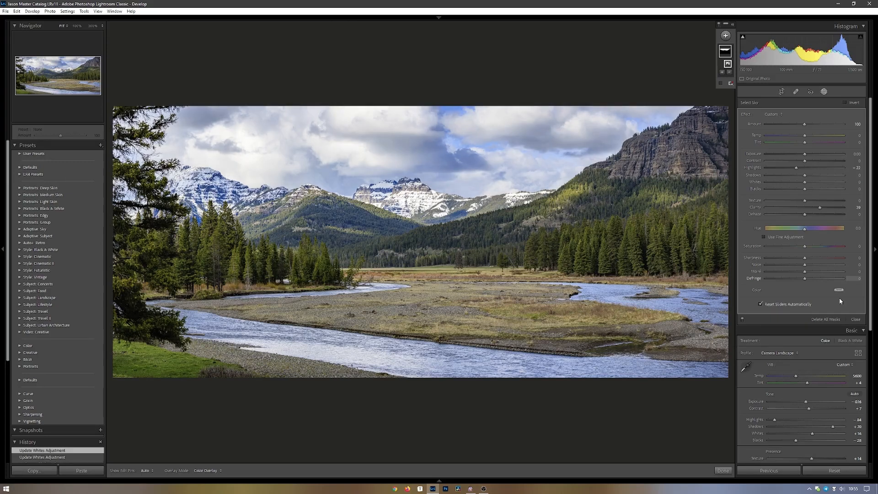
# Step: Compare the panorama with the sky mask disabled and enabled, leave it enabled and finish masking
pyautogui.click(742, 320)
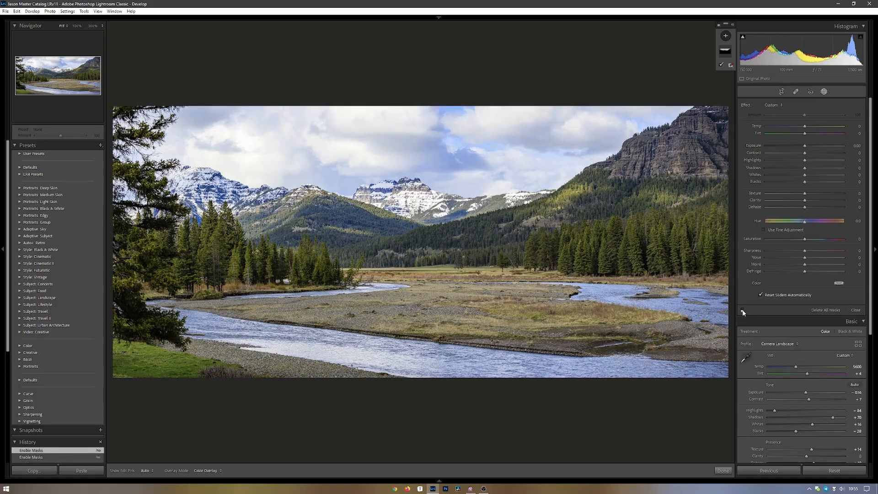
pyautogui.click(743, 311)
pyautogui.click(743, 312)
pyautogui.click(742, 311)
pyautogui.click(854, 311)
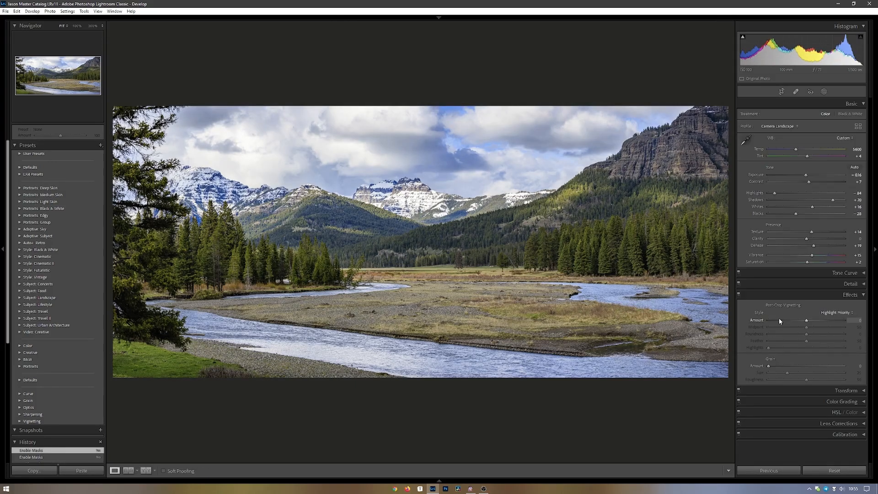